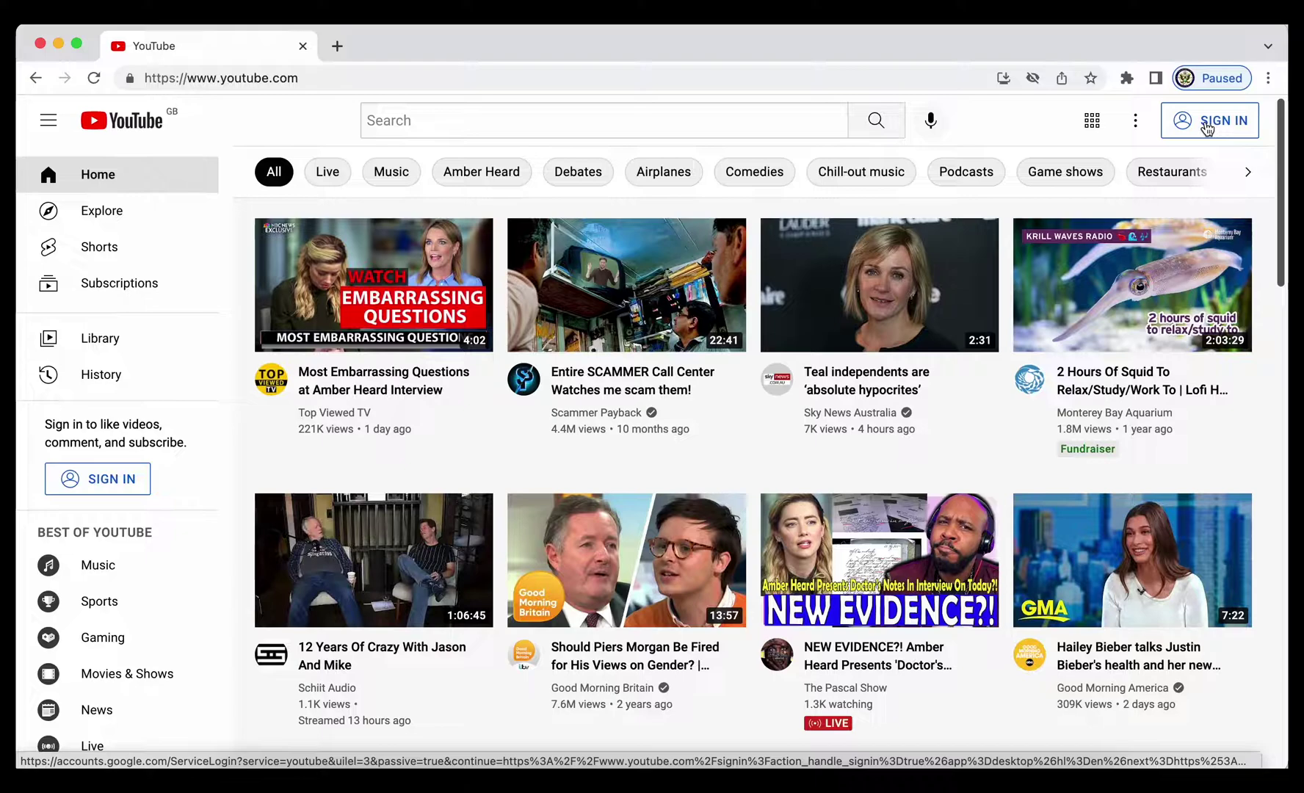
From YouTube's sign-in, begin creating a Google account for personal use
click(1207, 127)
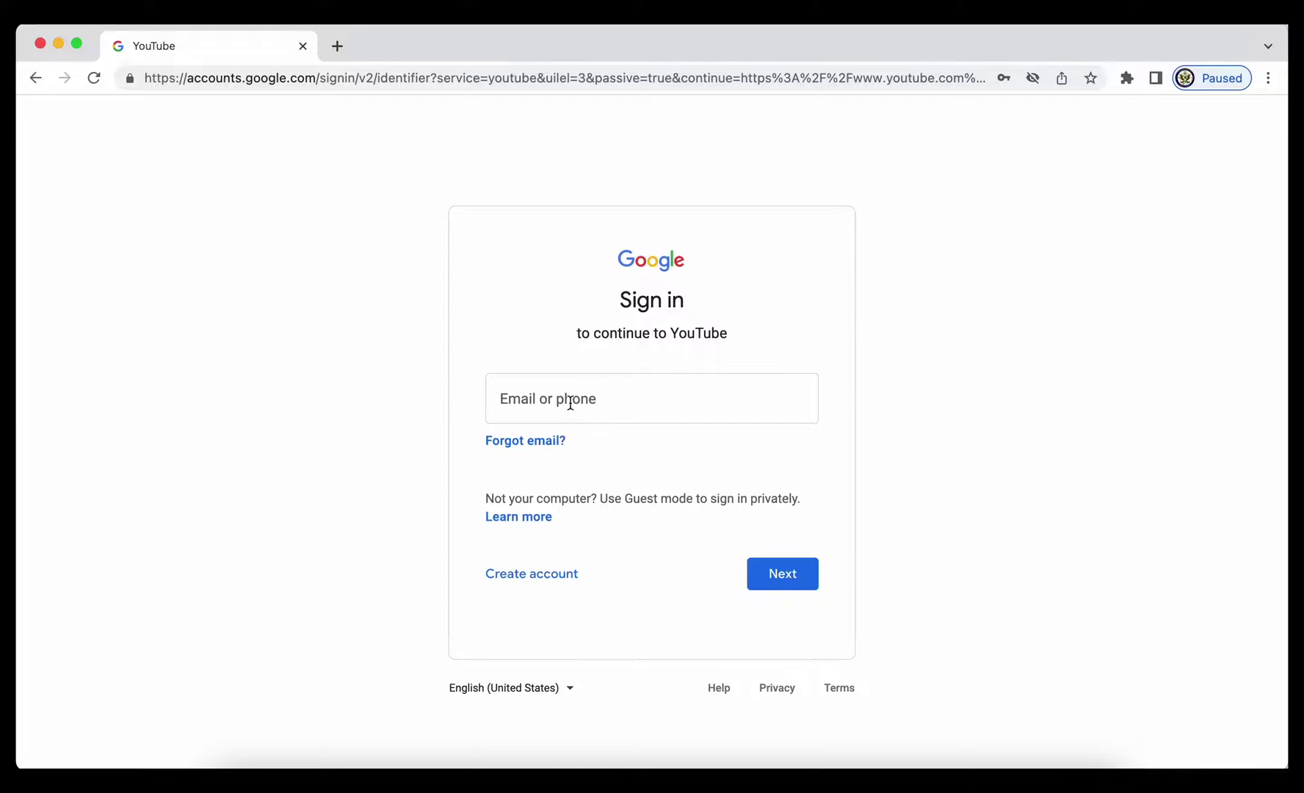
click(526, 584)
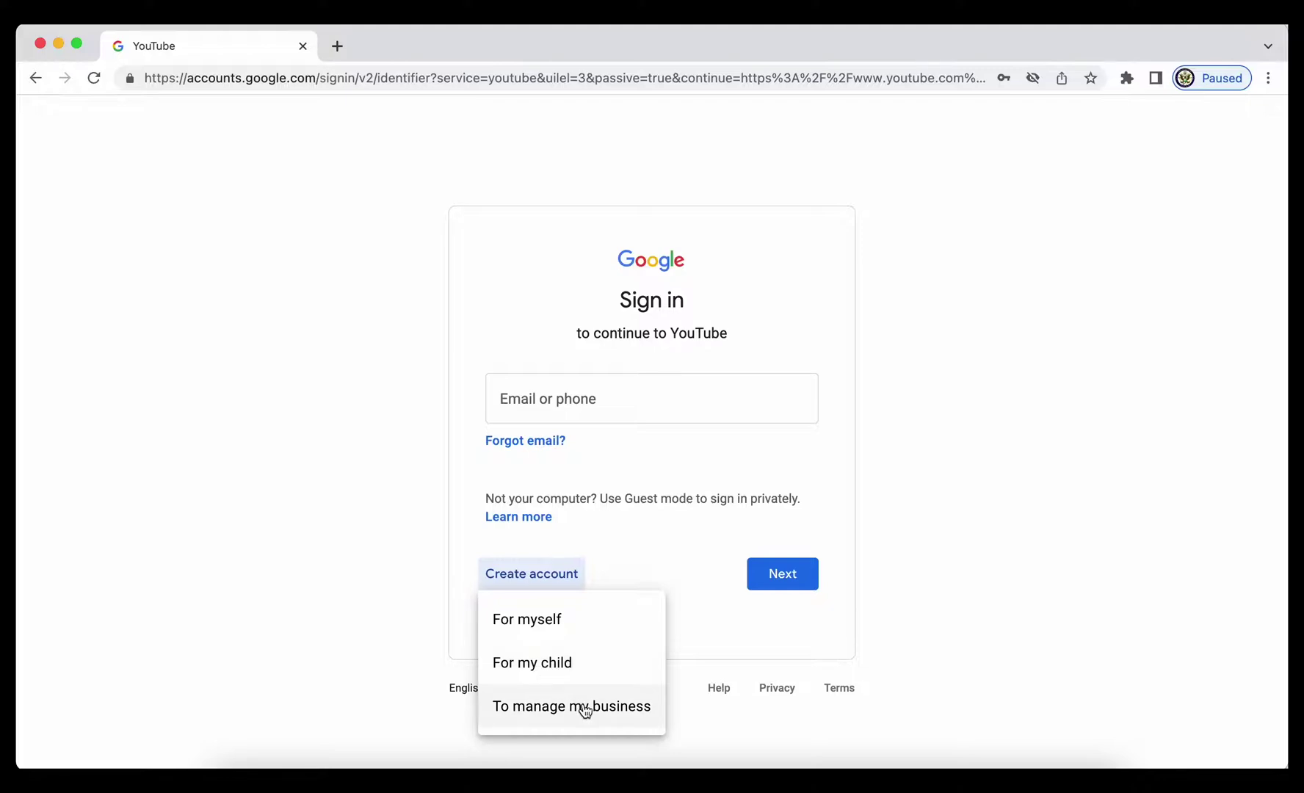
click(535, 621)
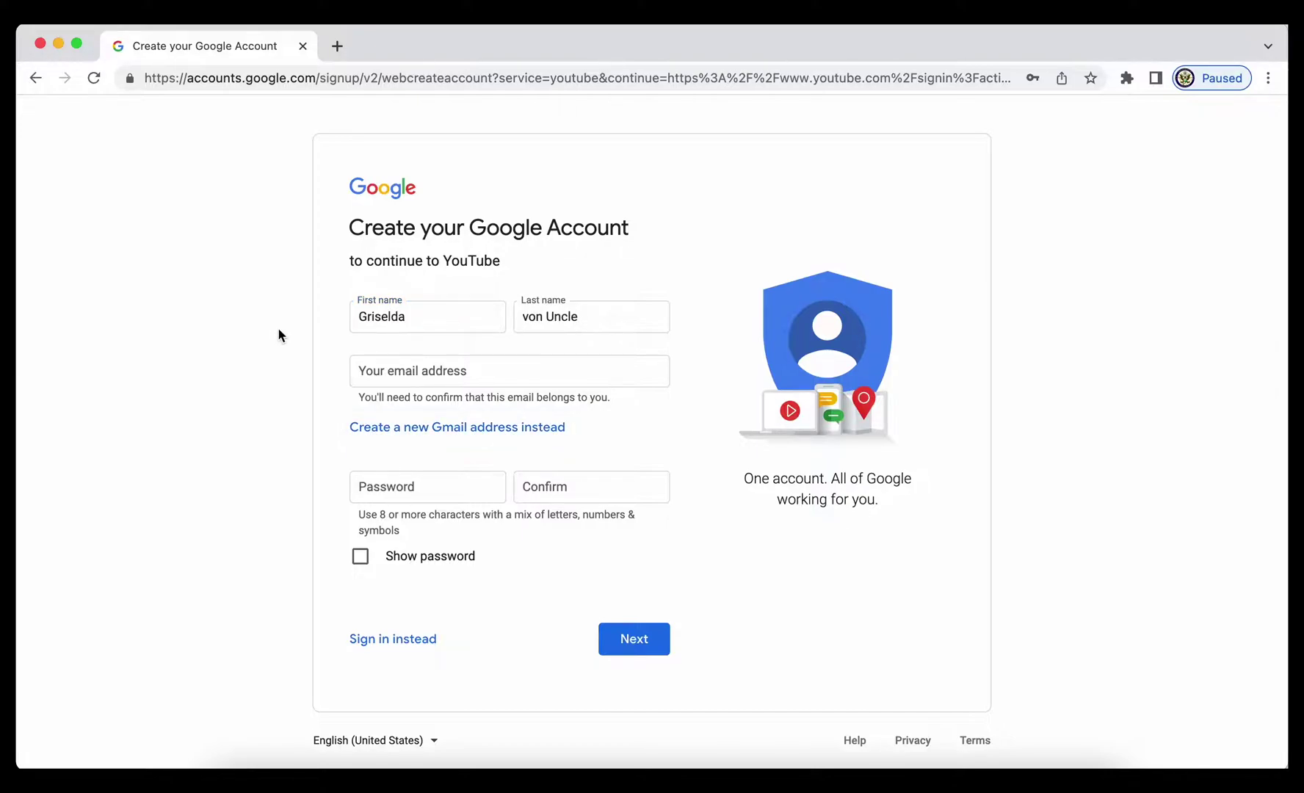
Choose a new Gmail address, paste the username and password with confirmation, and continue
click(385, 429)
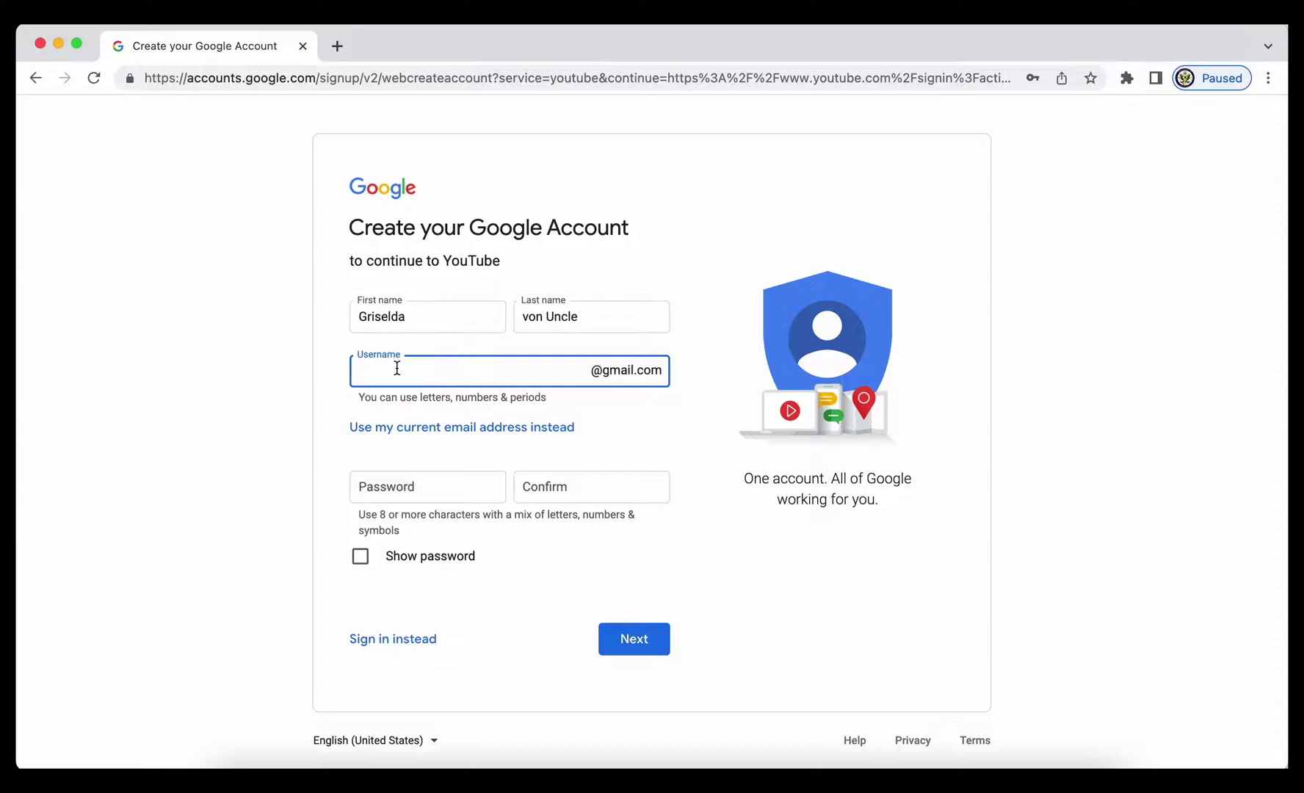
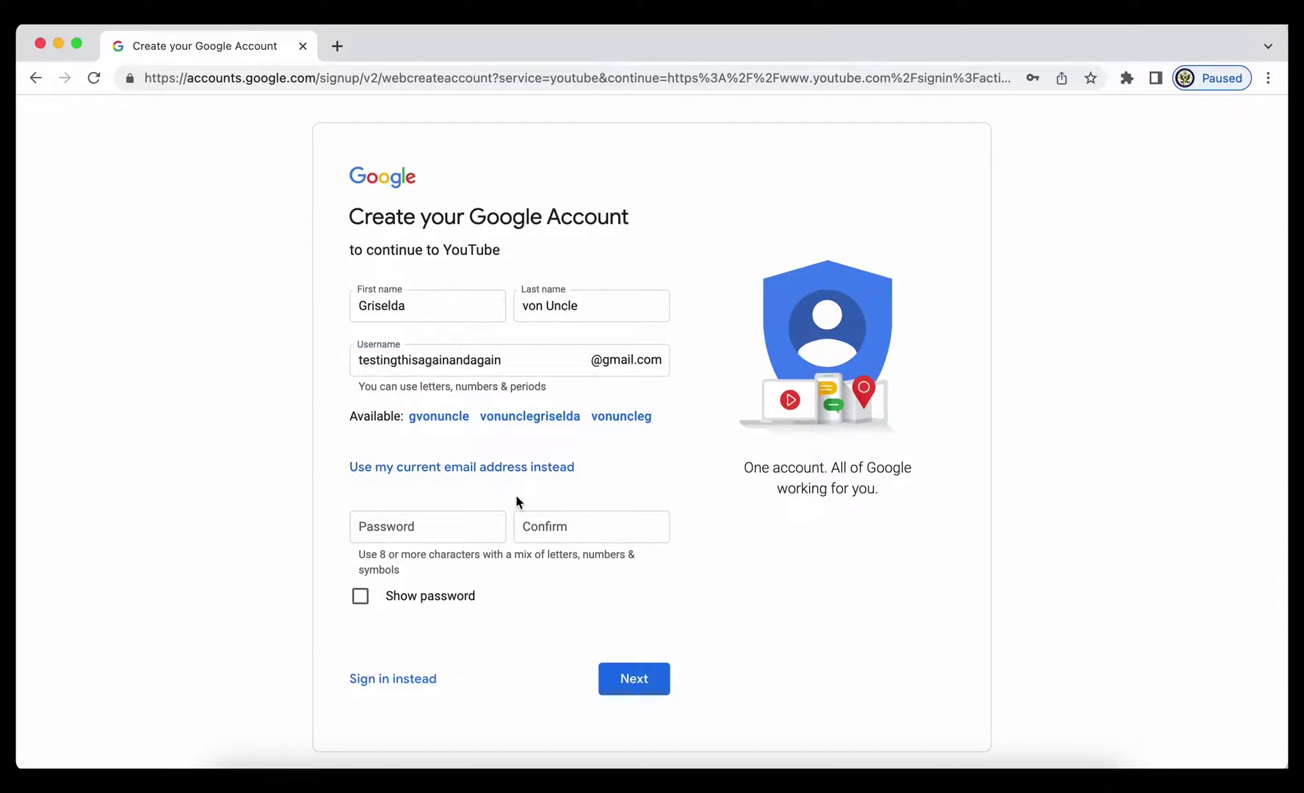
click(421, 529)
key(super+v)
key(Tab)
key(super+v)
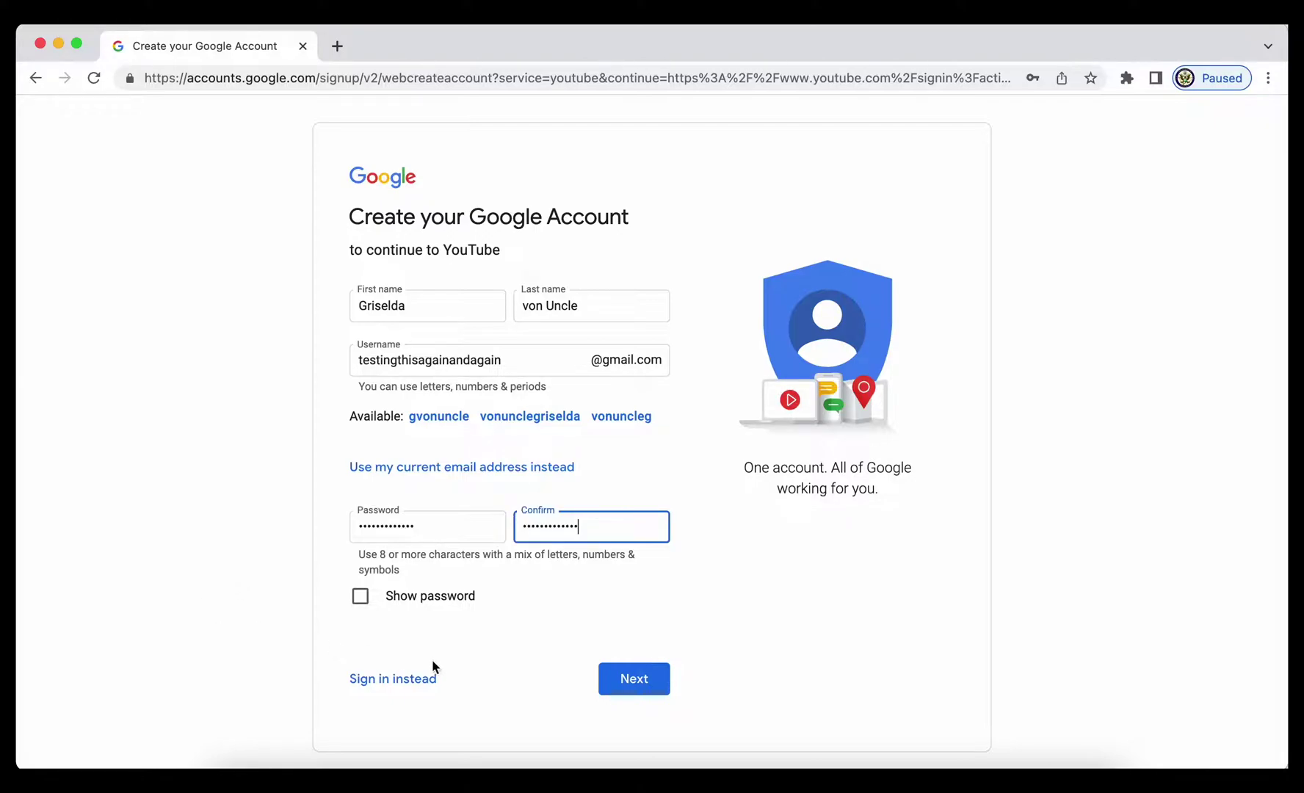
click(641, 685)
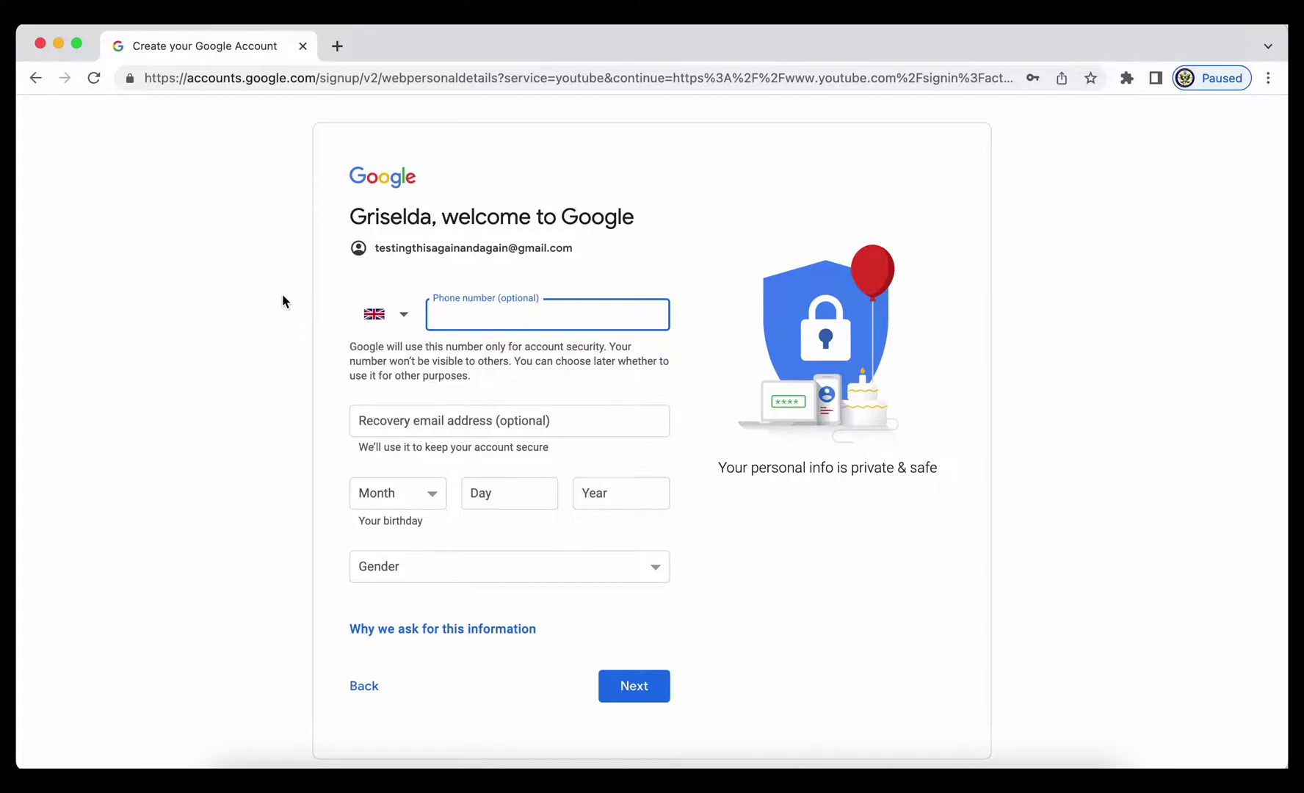
click(362, 499)
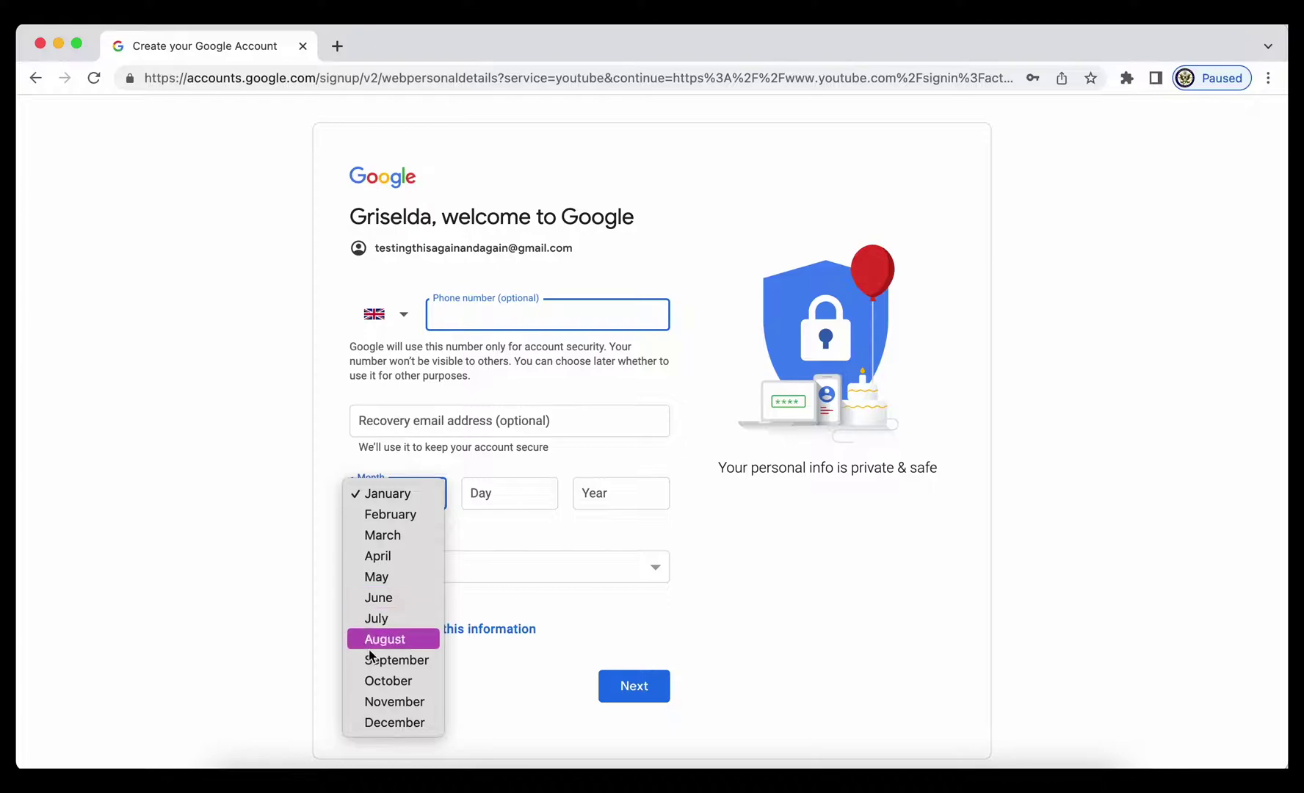
click(373, 720)
click(481, 493)
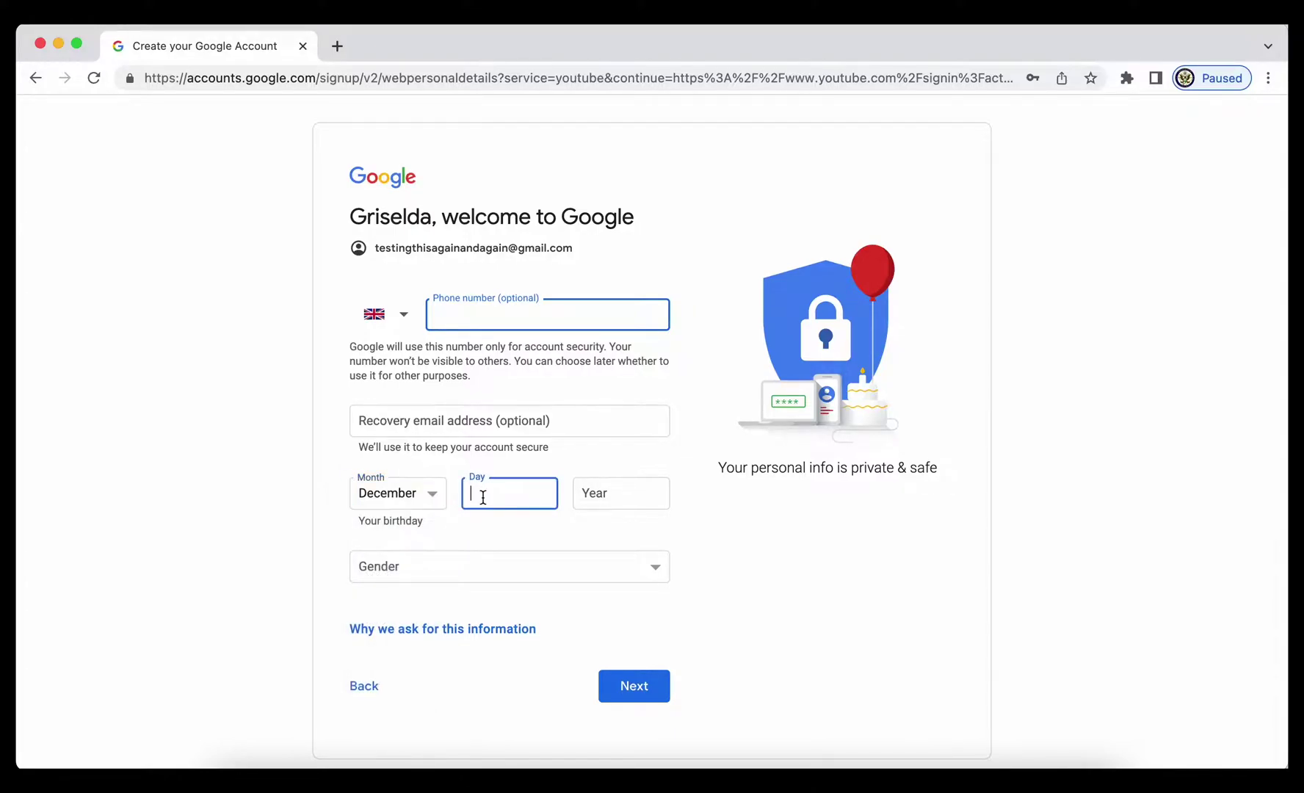
text(16)
click(611, 492)
text(19)
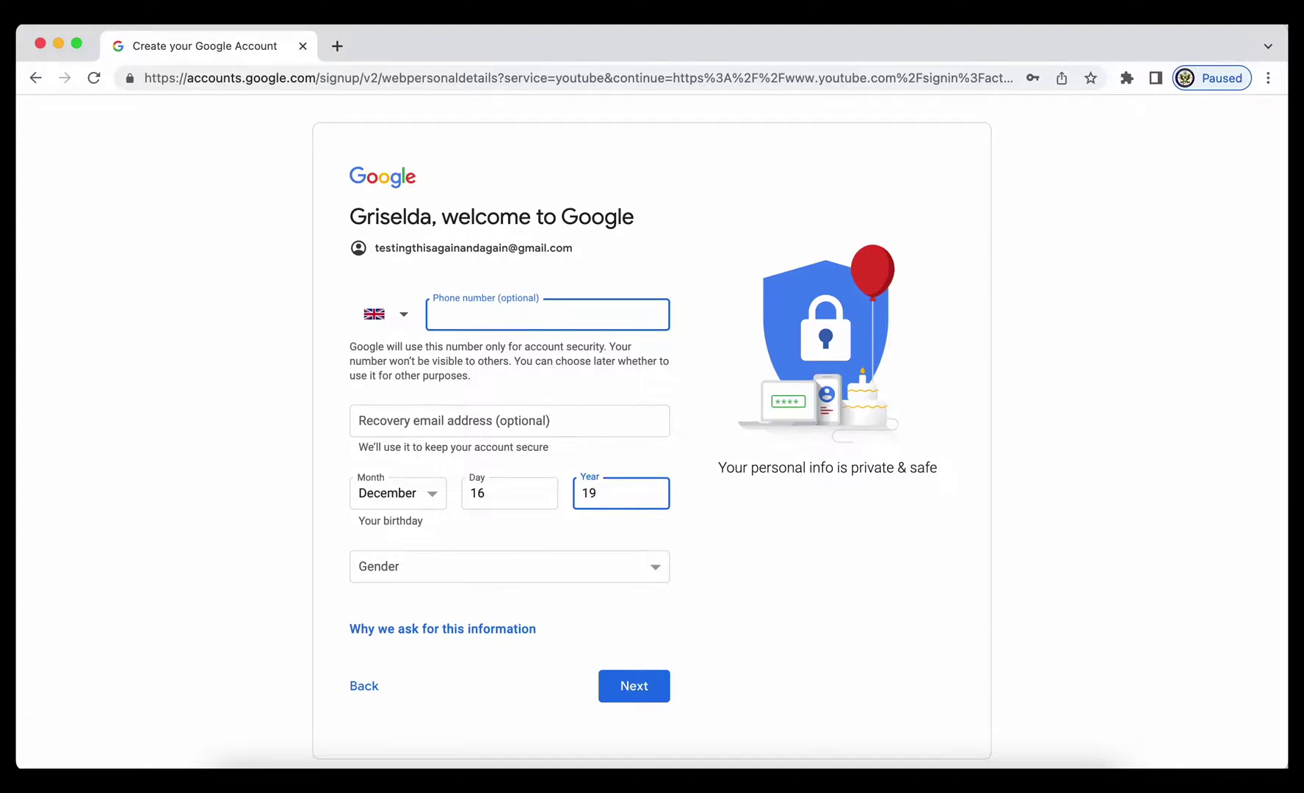
text(65)
click(425, 577)
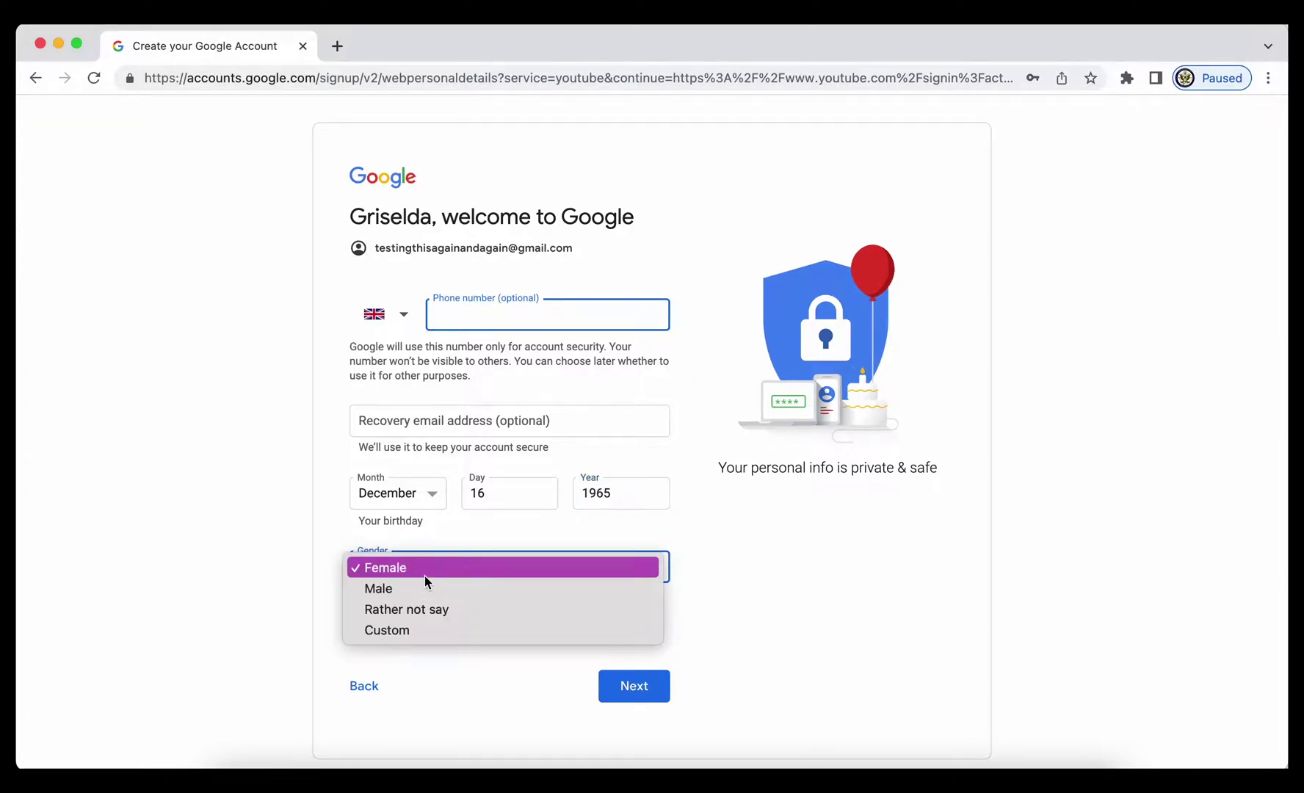
click(381, 569)
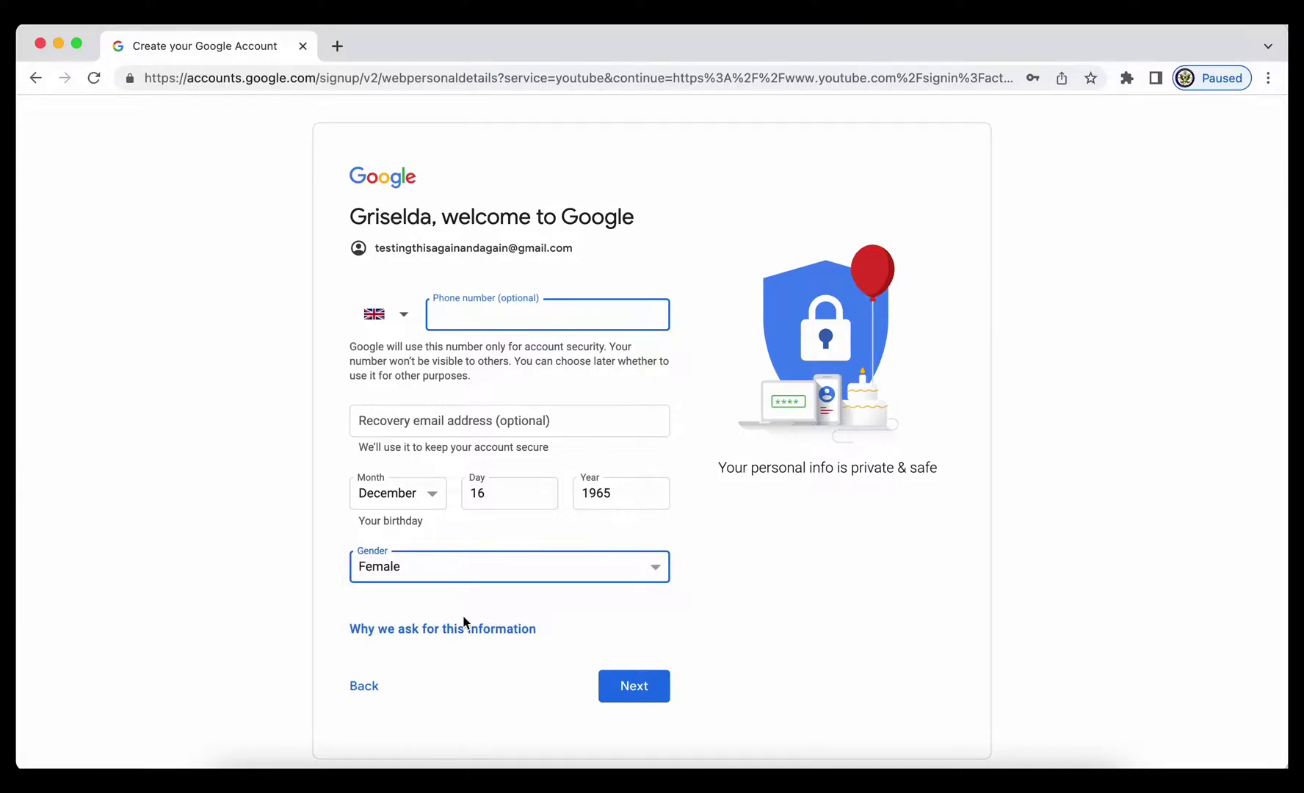
Read the 'Why we ask for this information' help article, then return to the sign-up tab
click(427, 631)
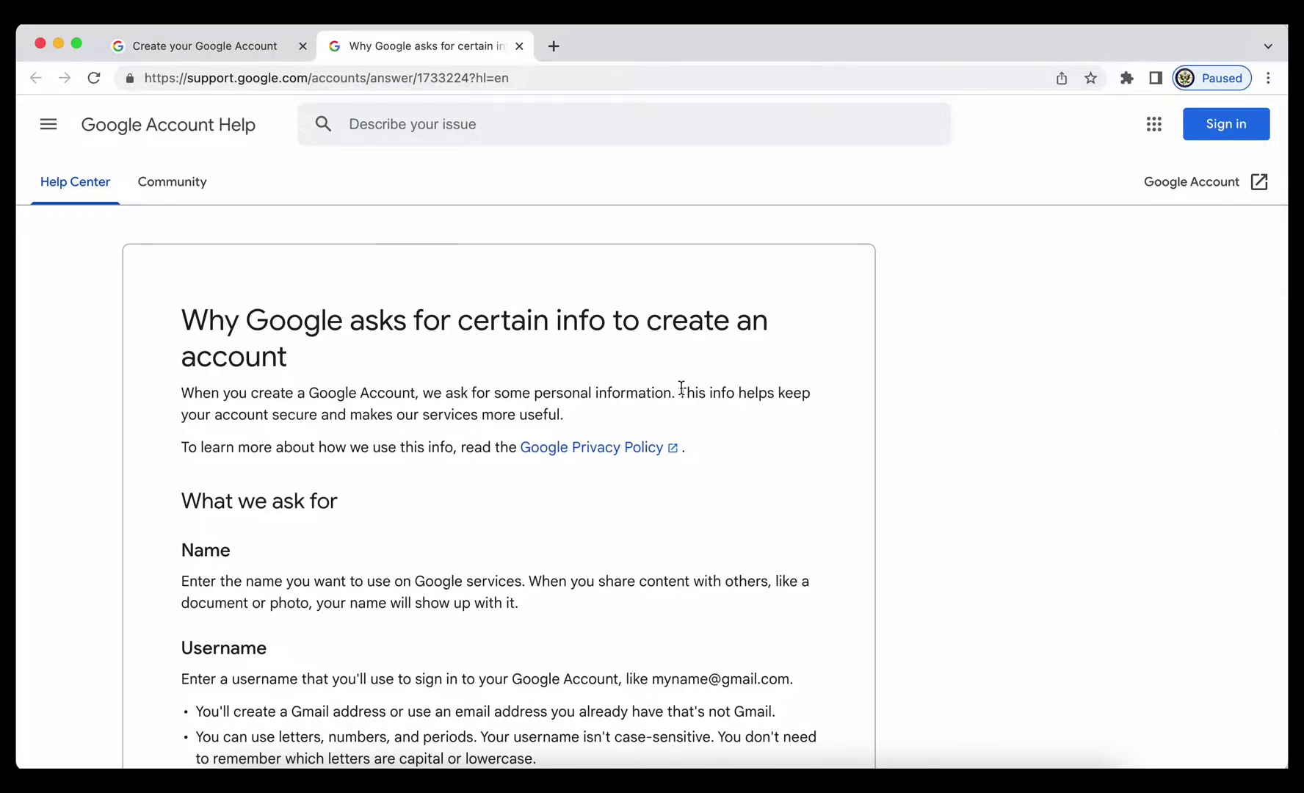
scroll(838, 507, down, 1)
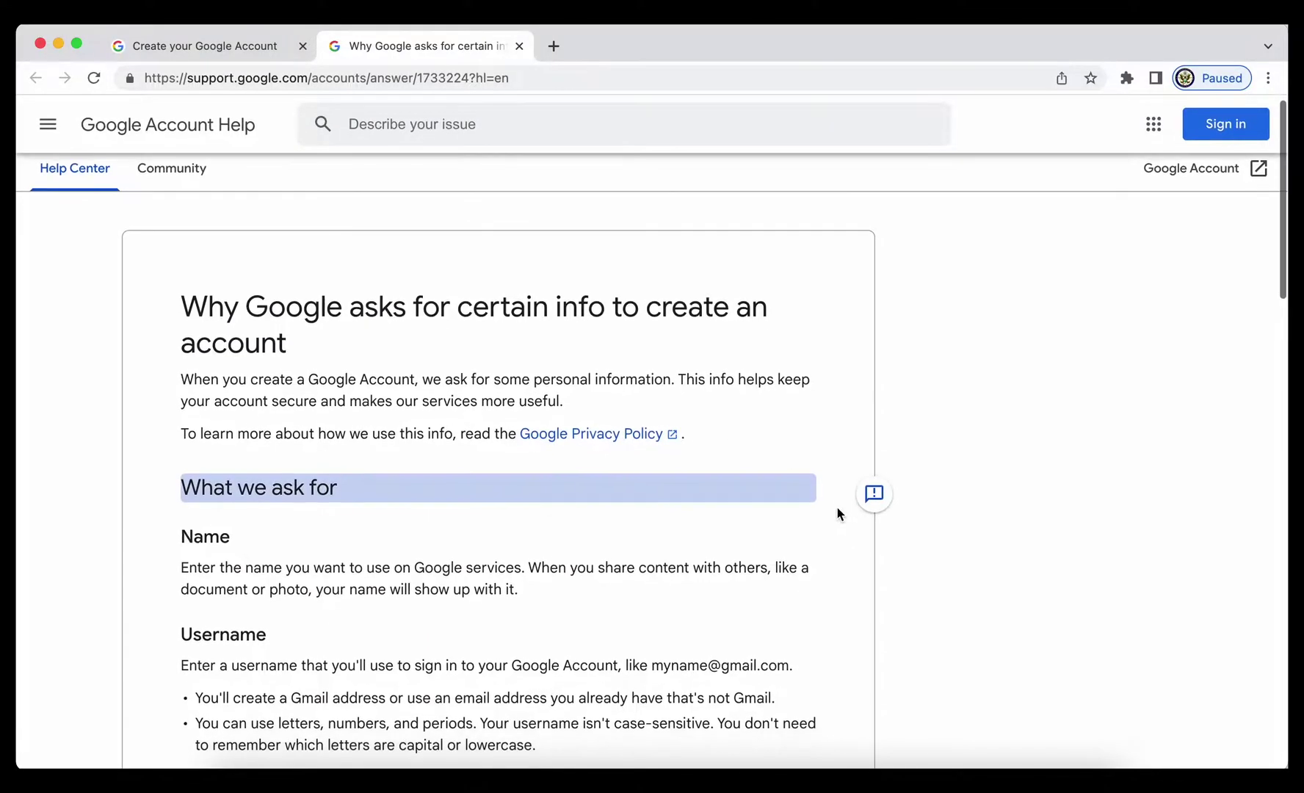
scroll(161, 533, down, 5)
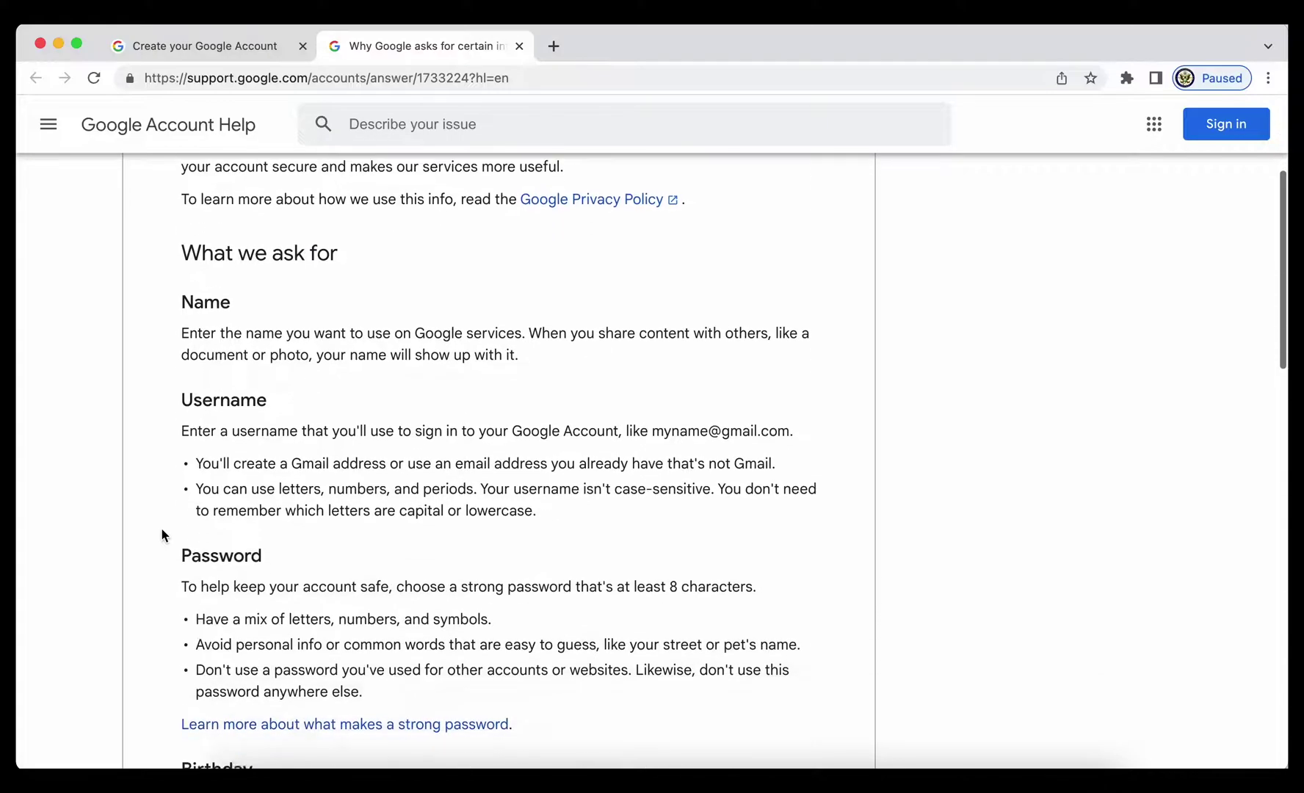
scroll(162, 534, down, 2)
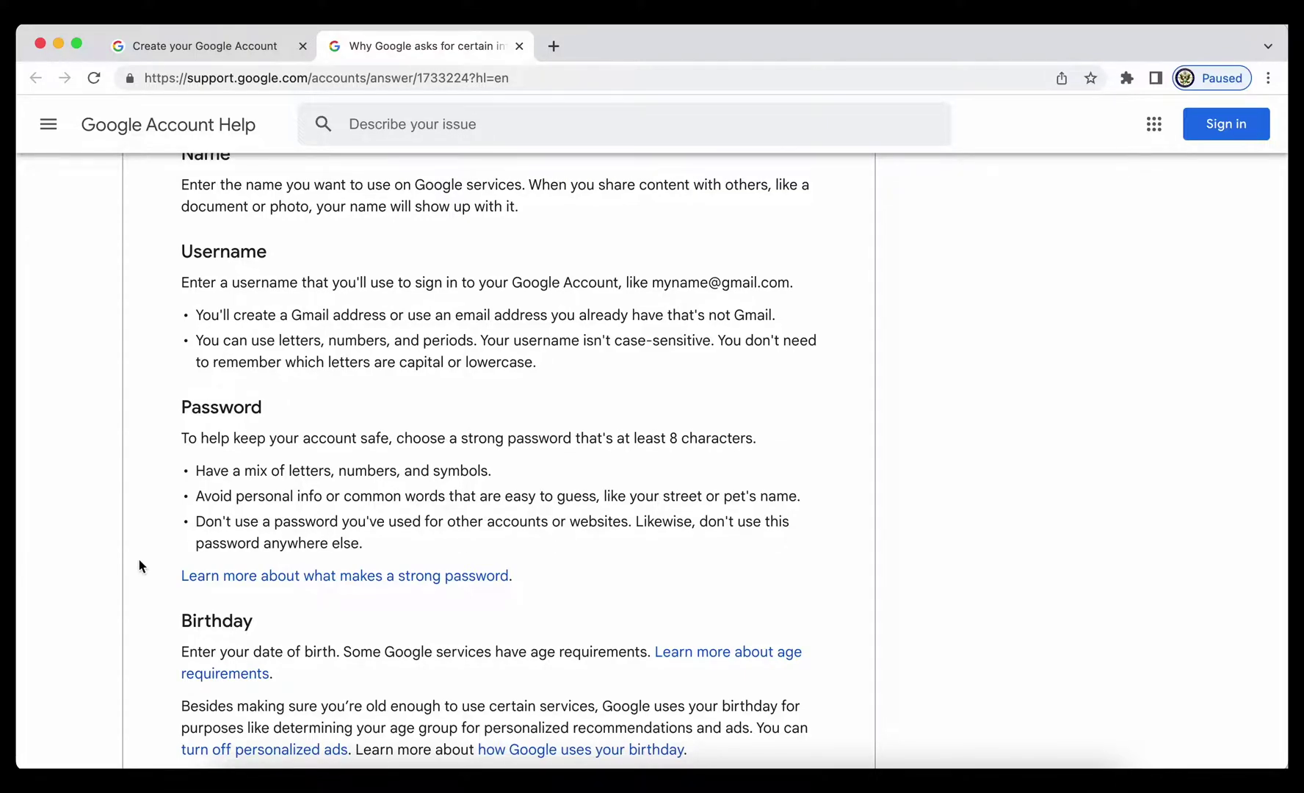
scroll(140, 561, down, 8)
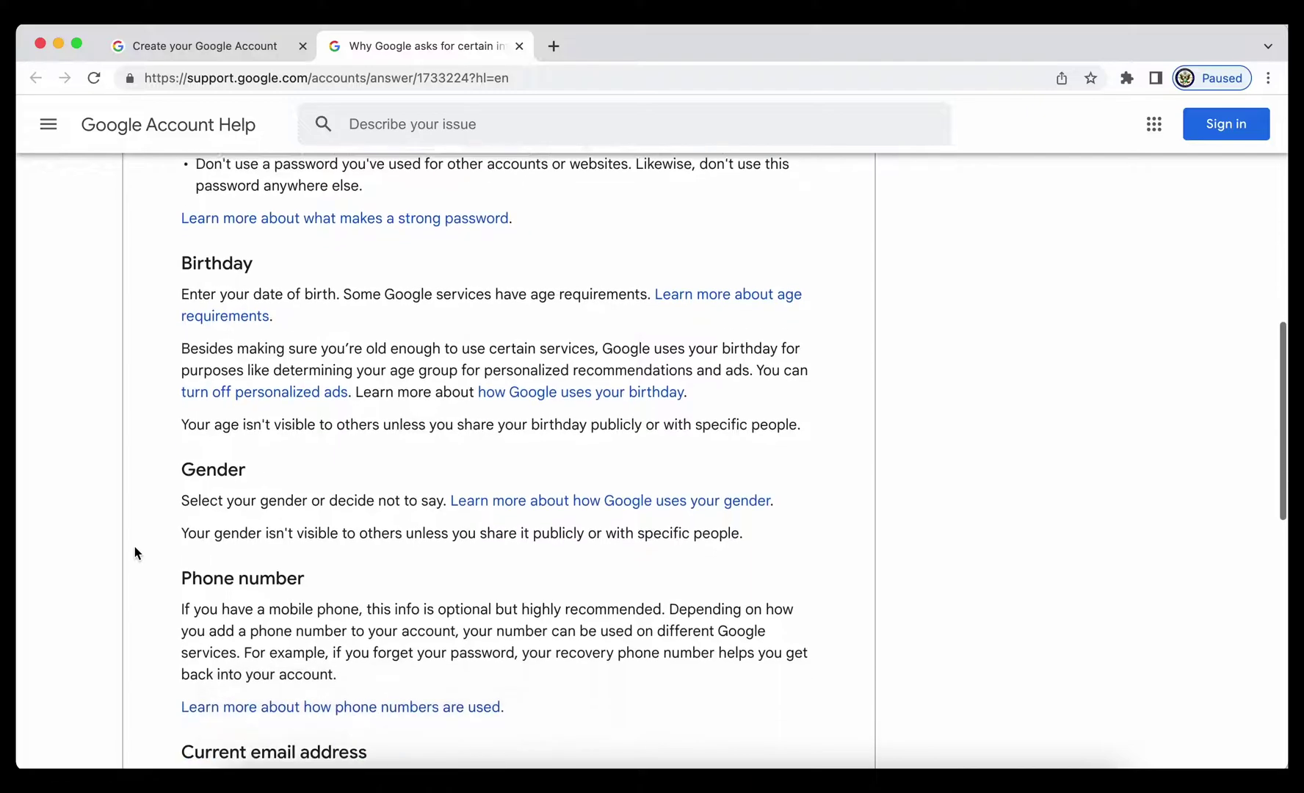
scroll(135, 547, down, 7)
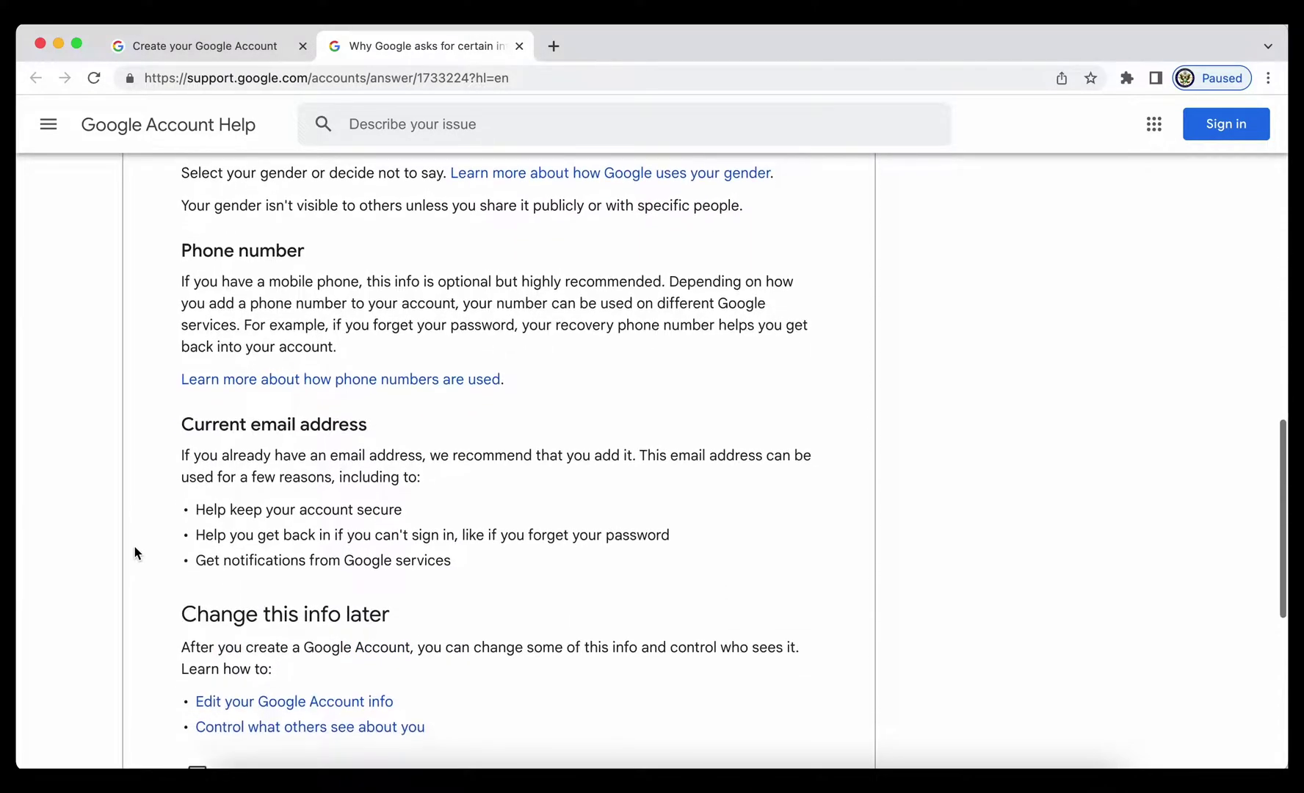
scroll(134, 546, down, 2)
scroll(134, 577, up, 9)
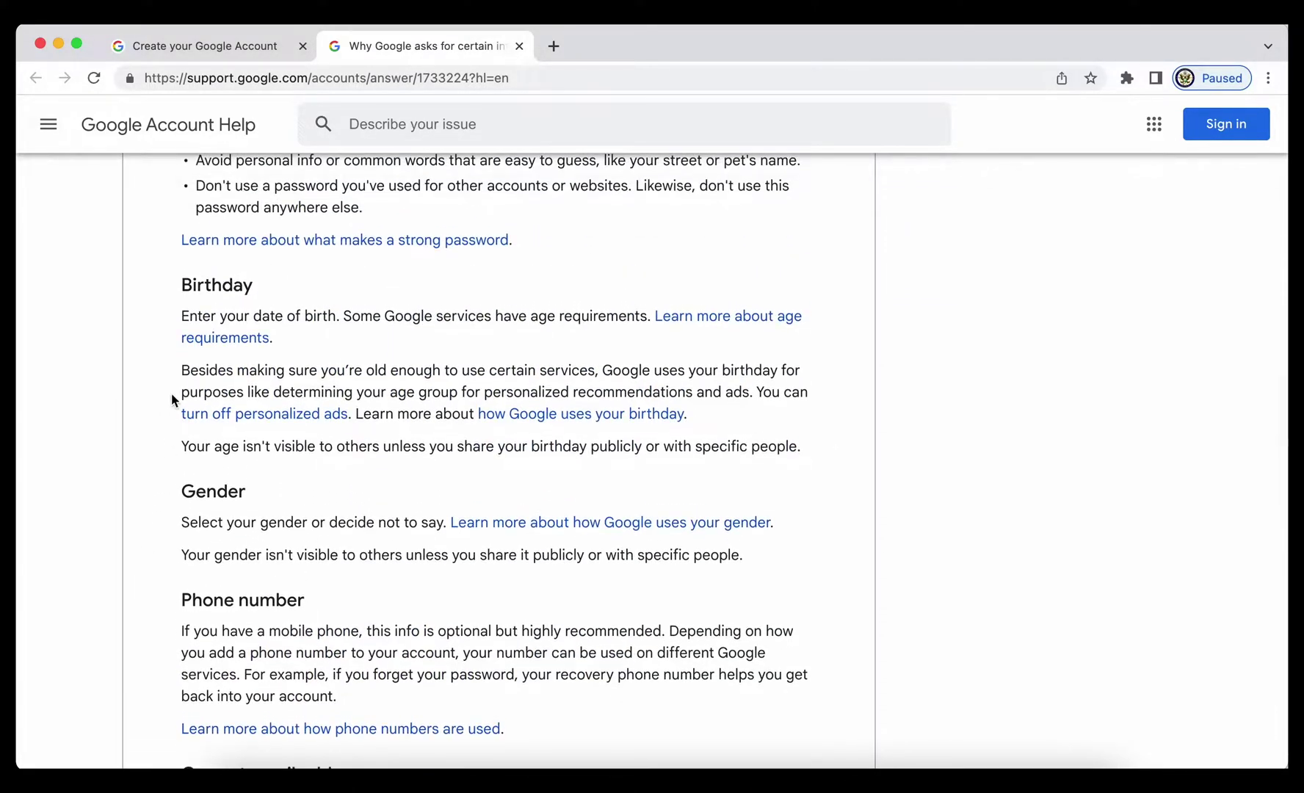
scroll(171, 394, up, 1)
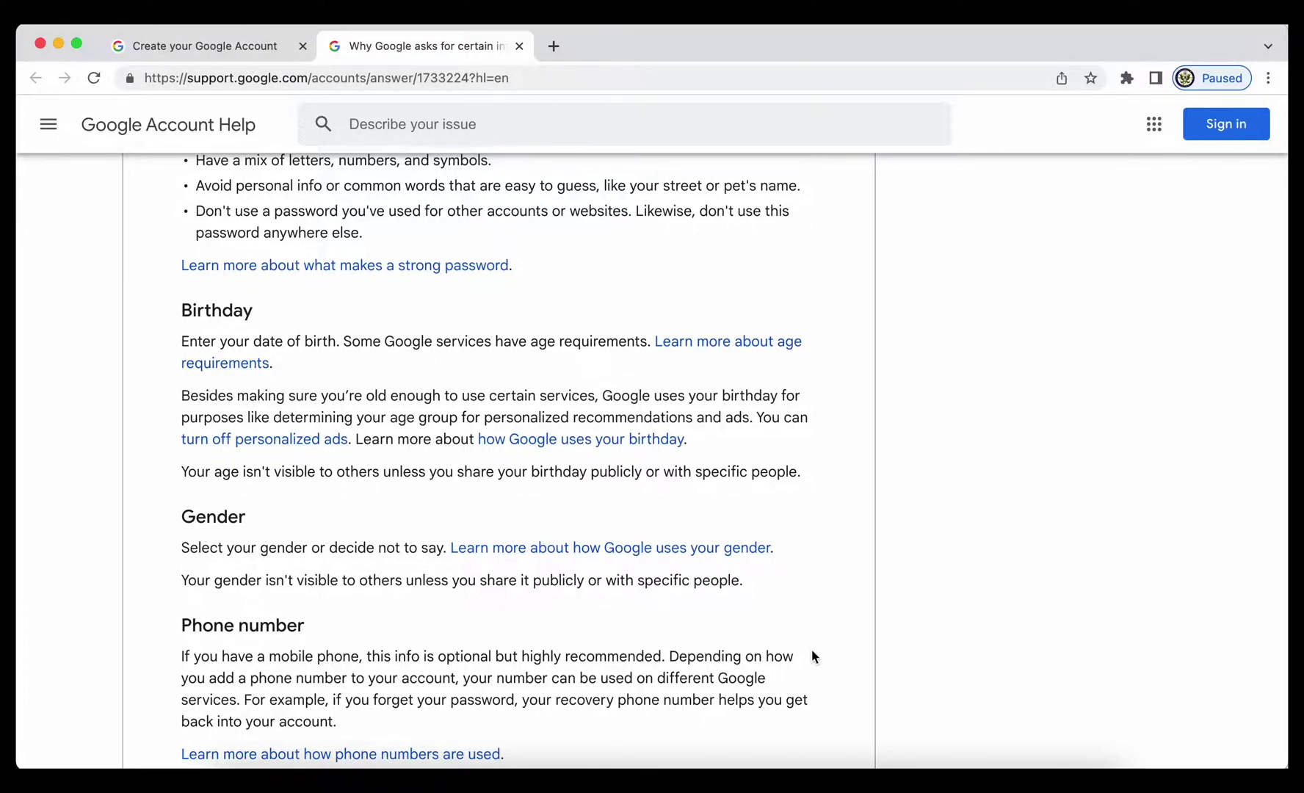
scroll(812, 651, down, 3)
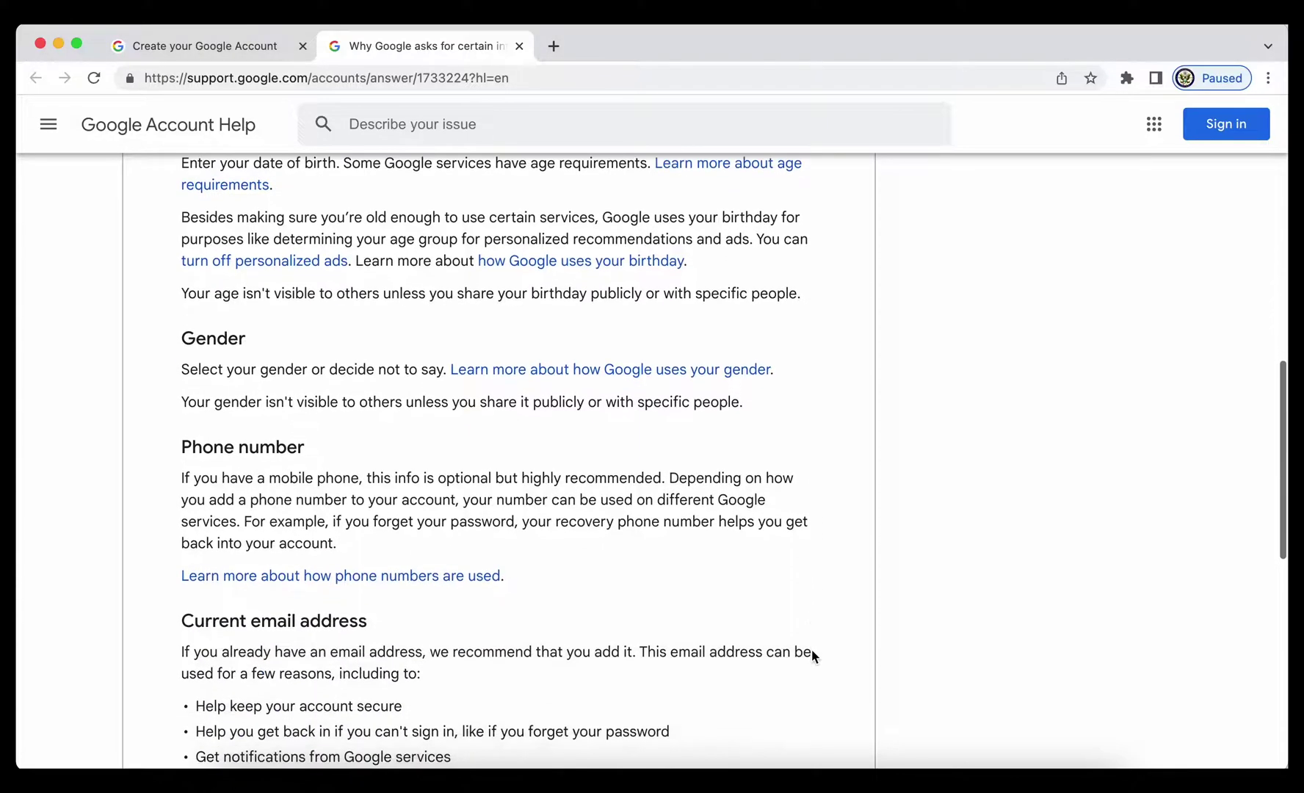
scroll(812, 654, up, 10)
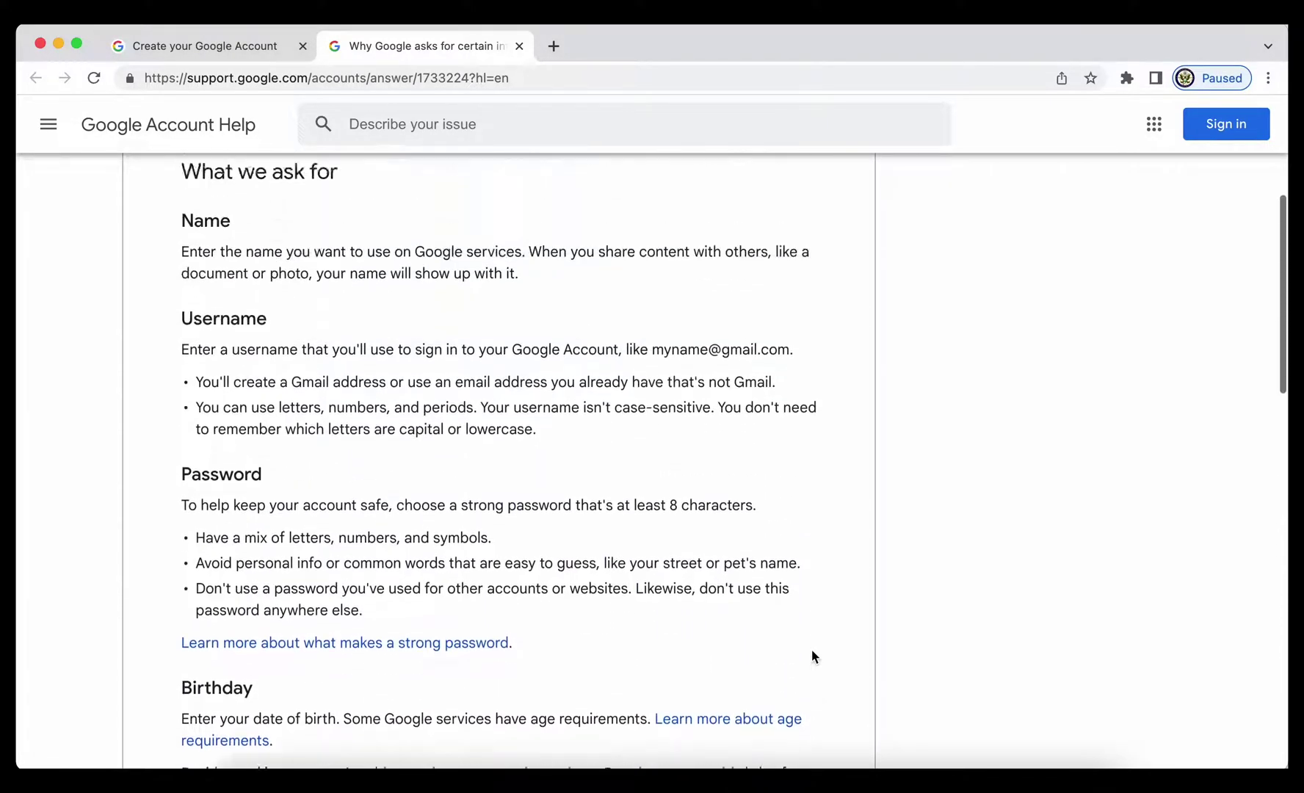
scroll(810, 649, up, 3)
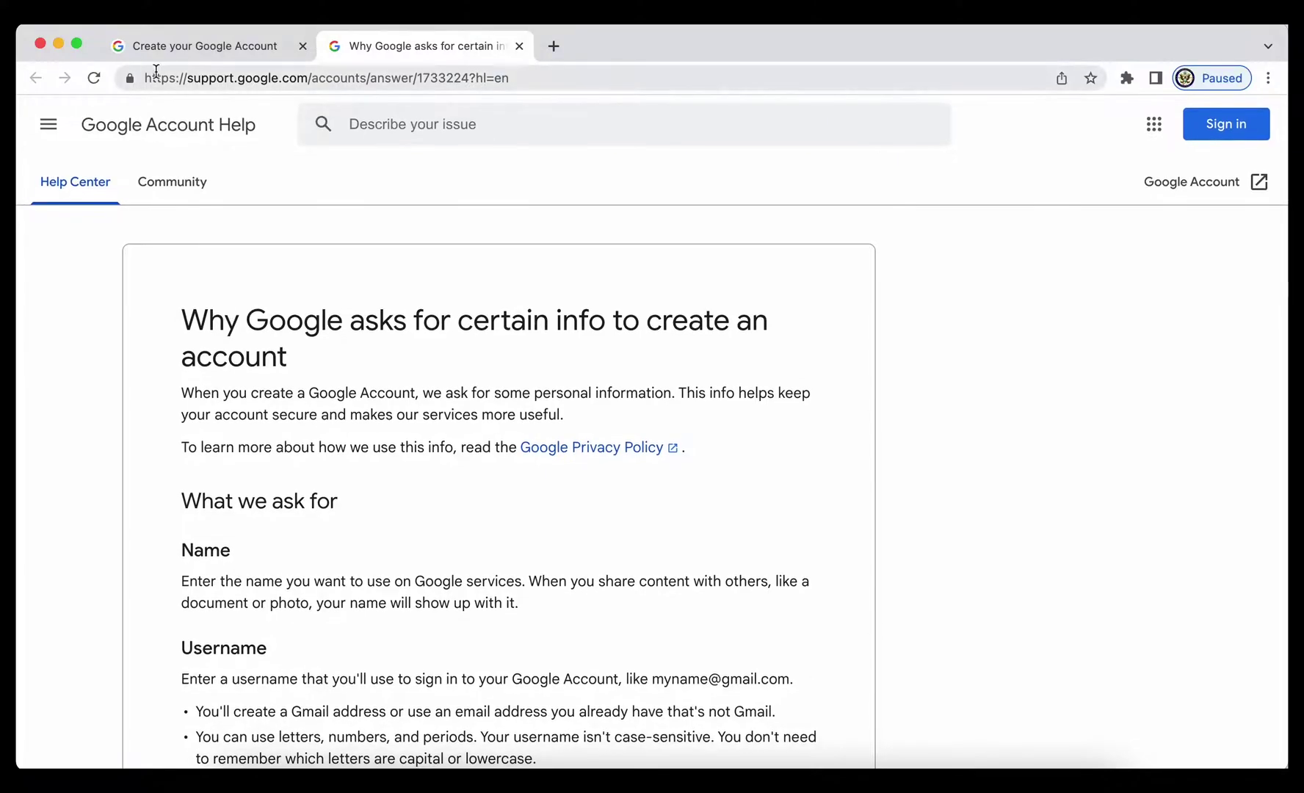
click(181, 47)
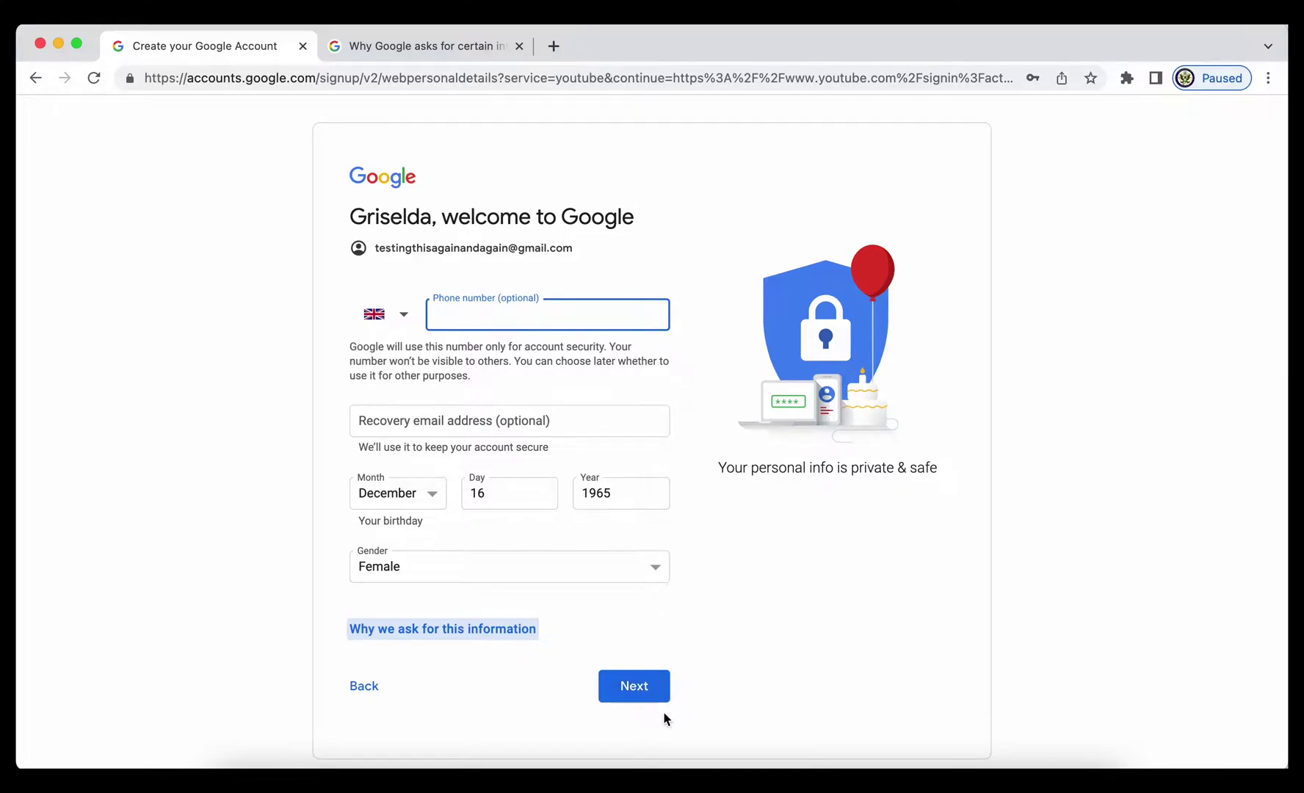
Continue past personal details and choose Express personalization, scrolling through its settings
click(635, 686)
click(360, 360)
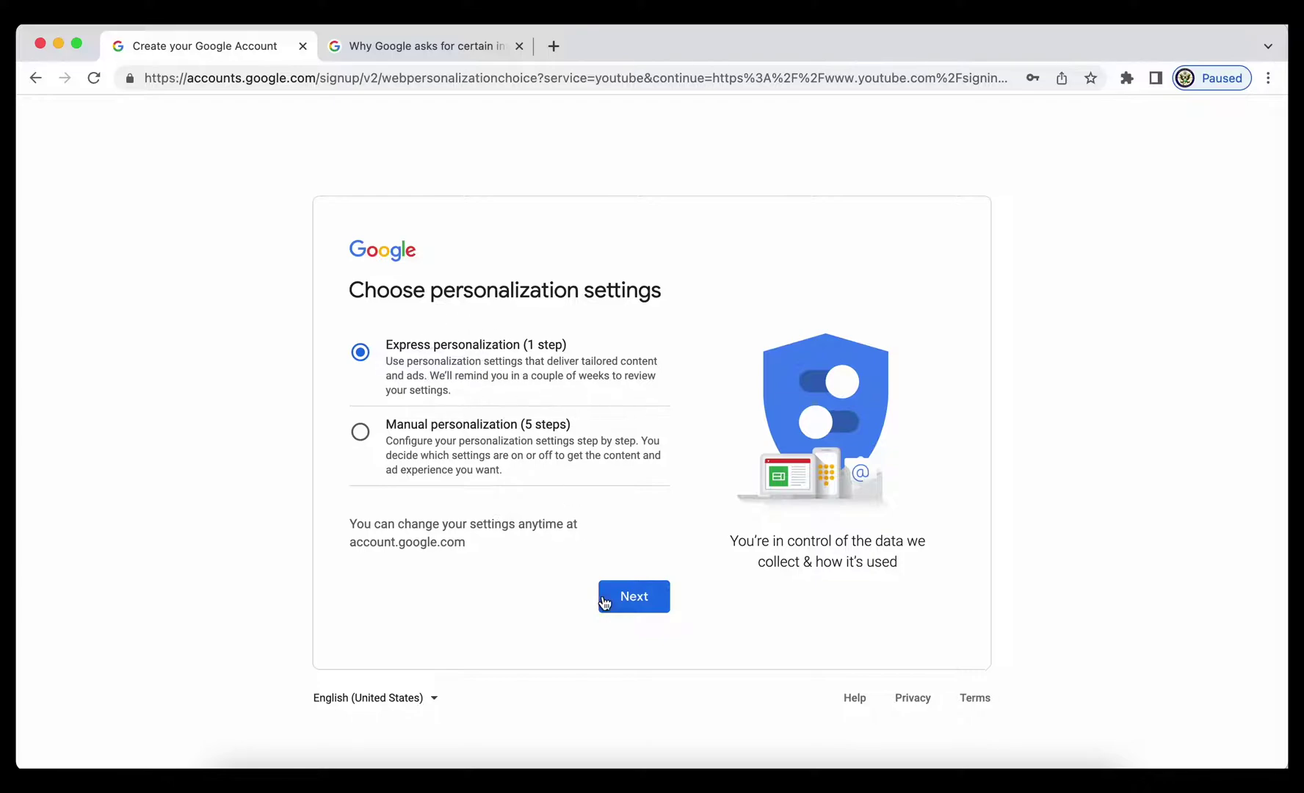
click(630, 601)
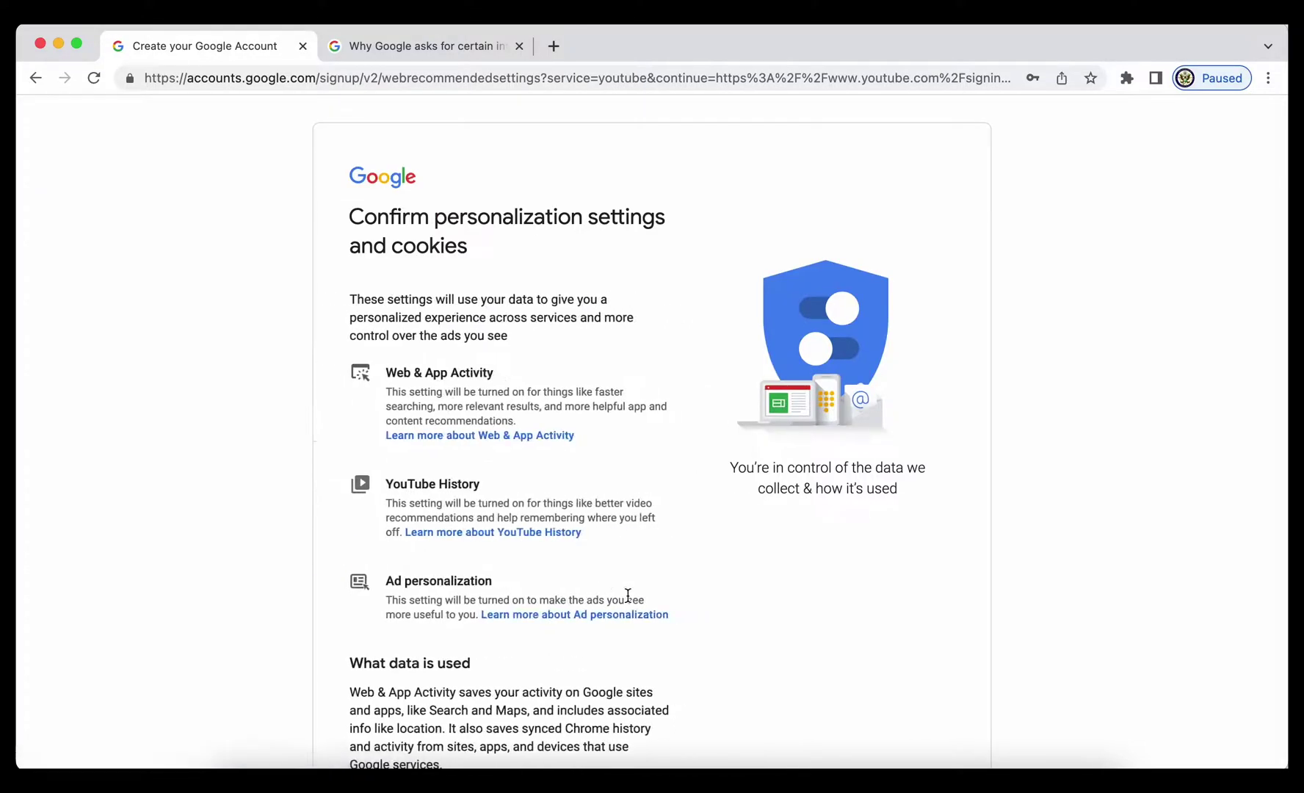
scroll(628, 595, down, 5)
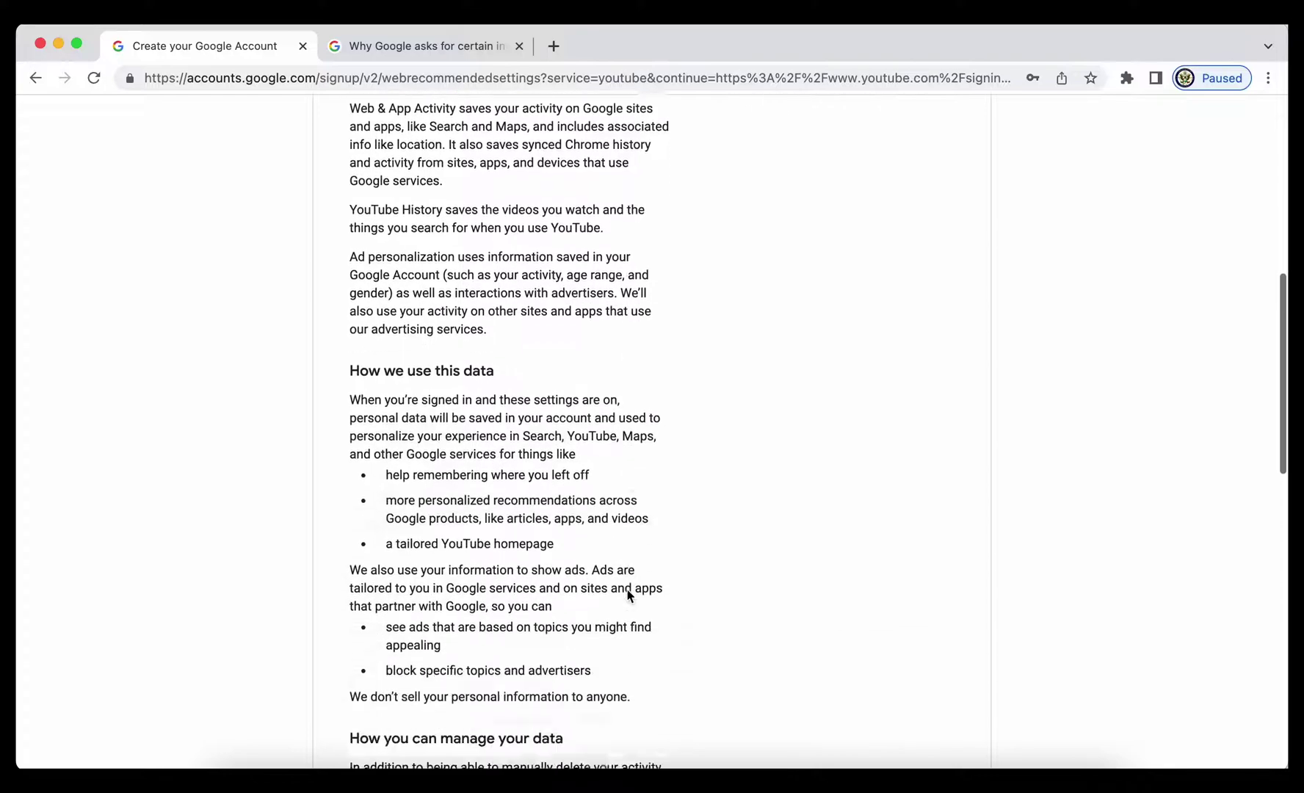
scroll(628, 595, down, 6)
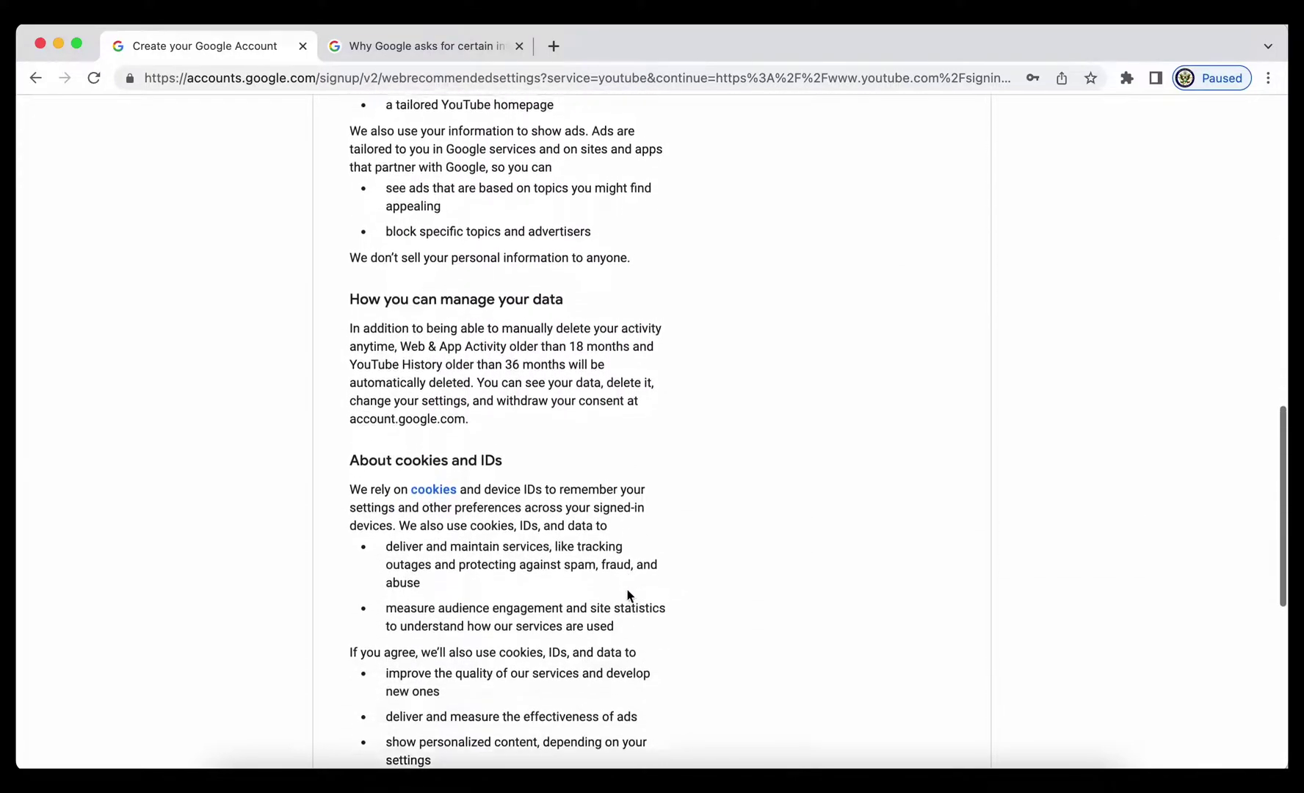
scroll(628, 595, down, 7)
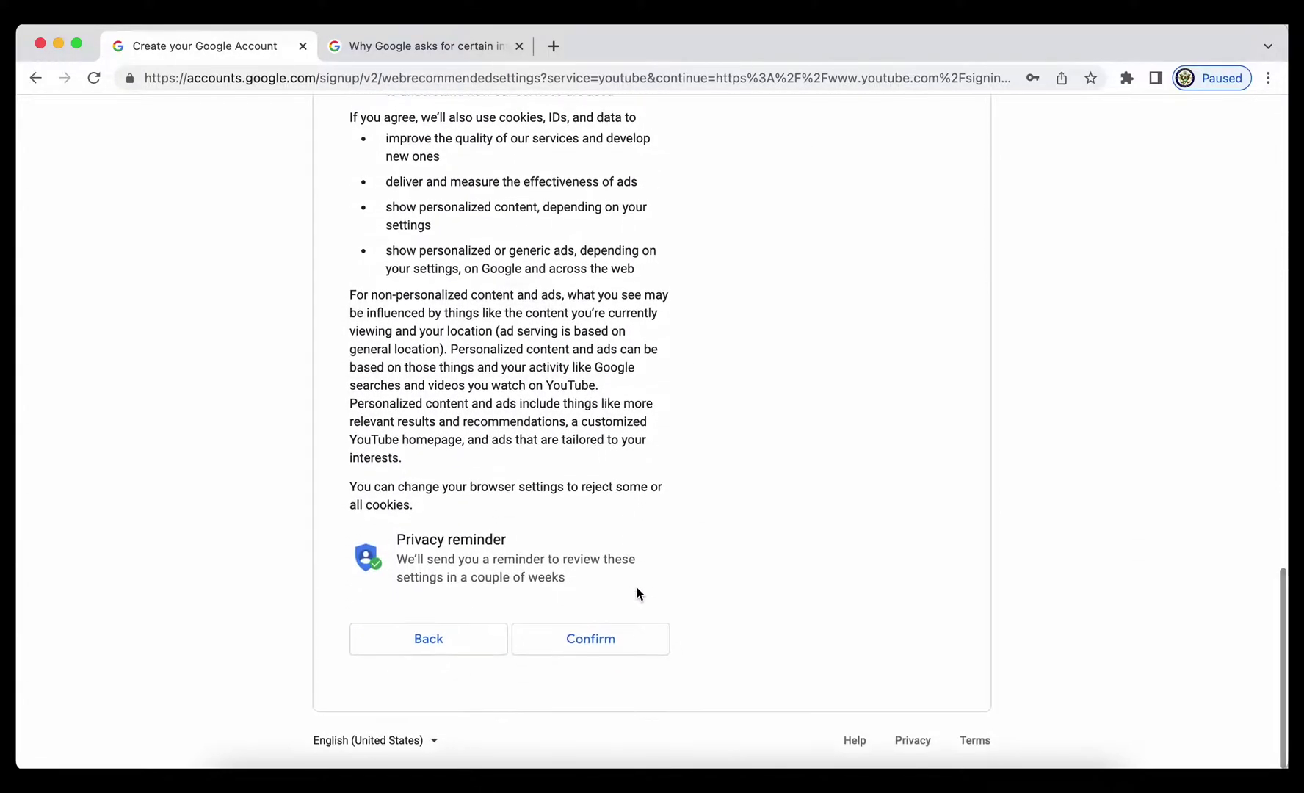
Confirm the personalization and cookie settings, then agree to the Google and YouTube terms
click(578, 647)
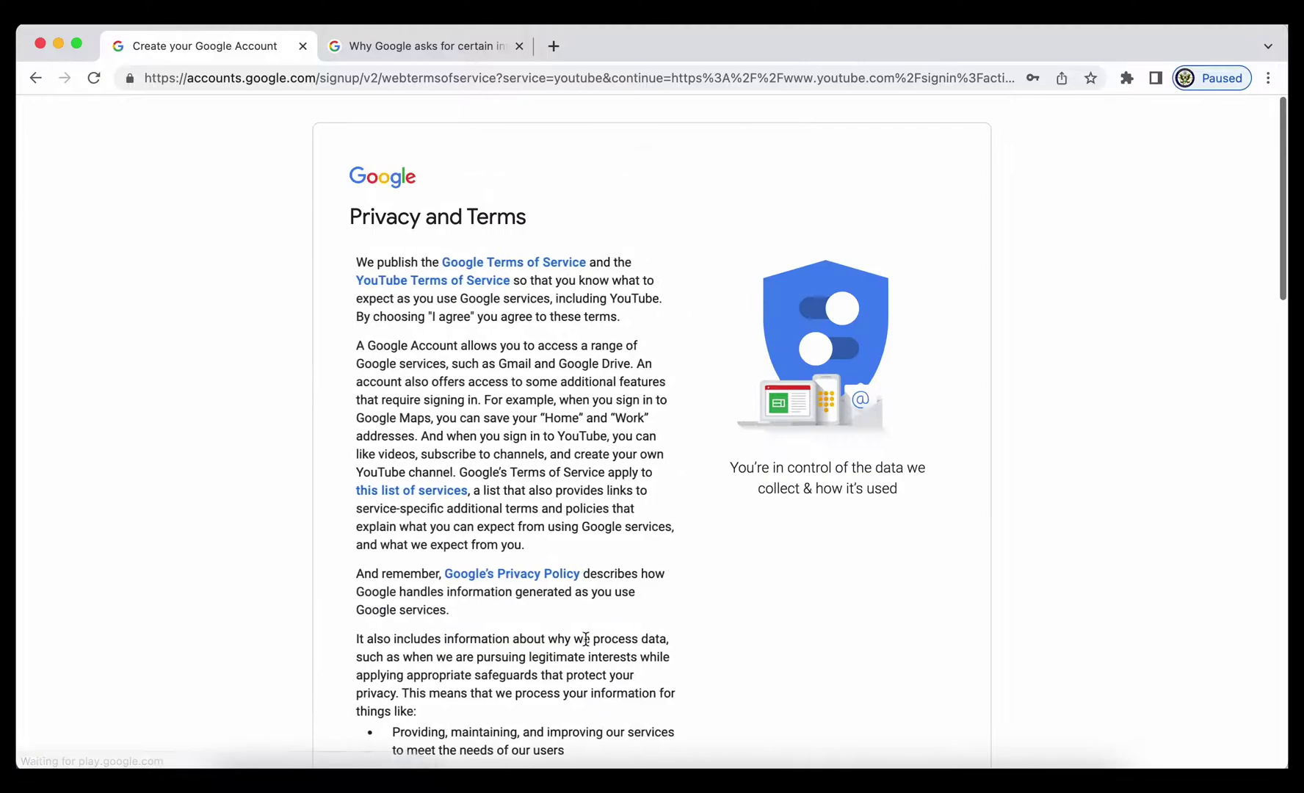
scroll(723, 654, down, 2)
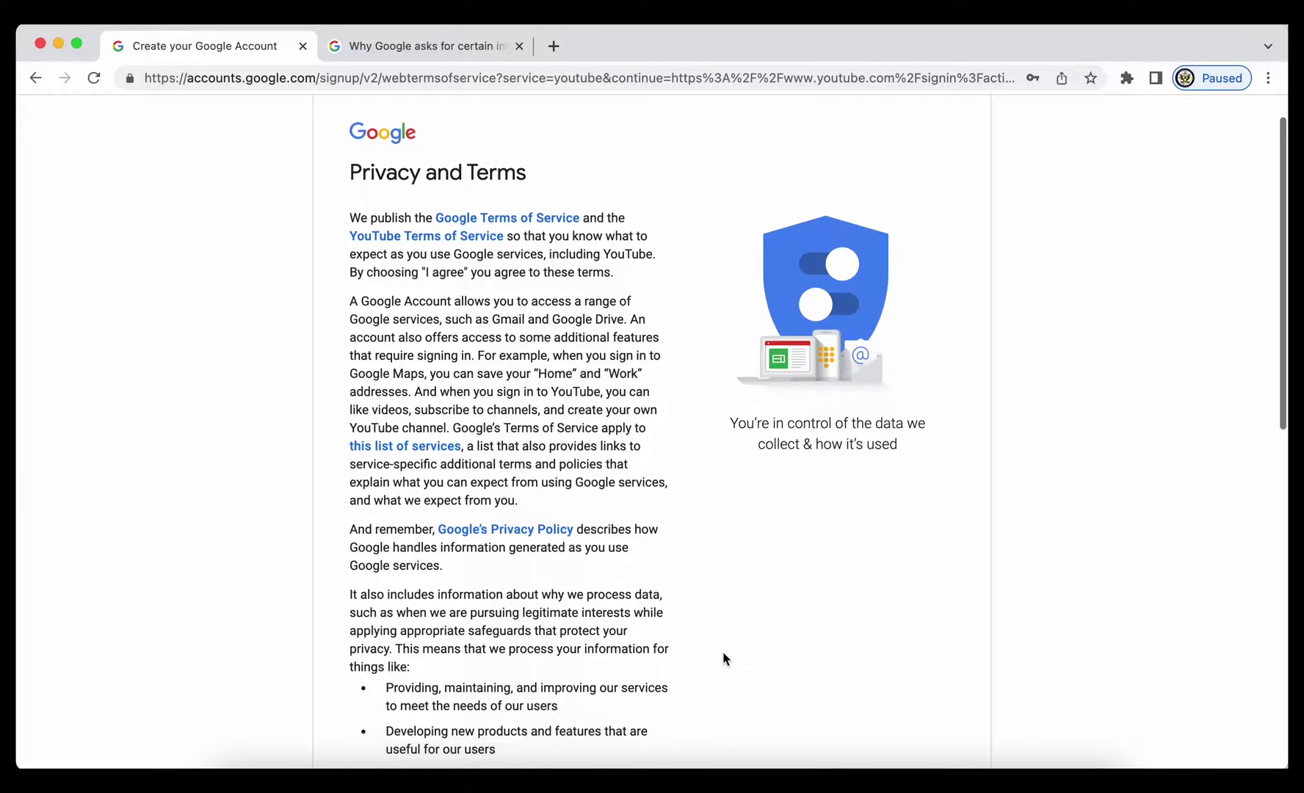
scroll(722, 652, down, 10)
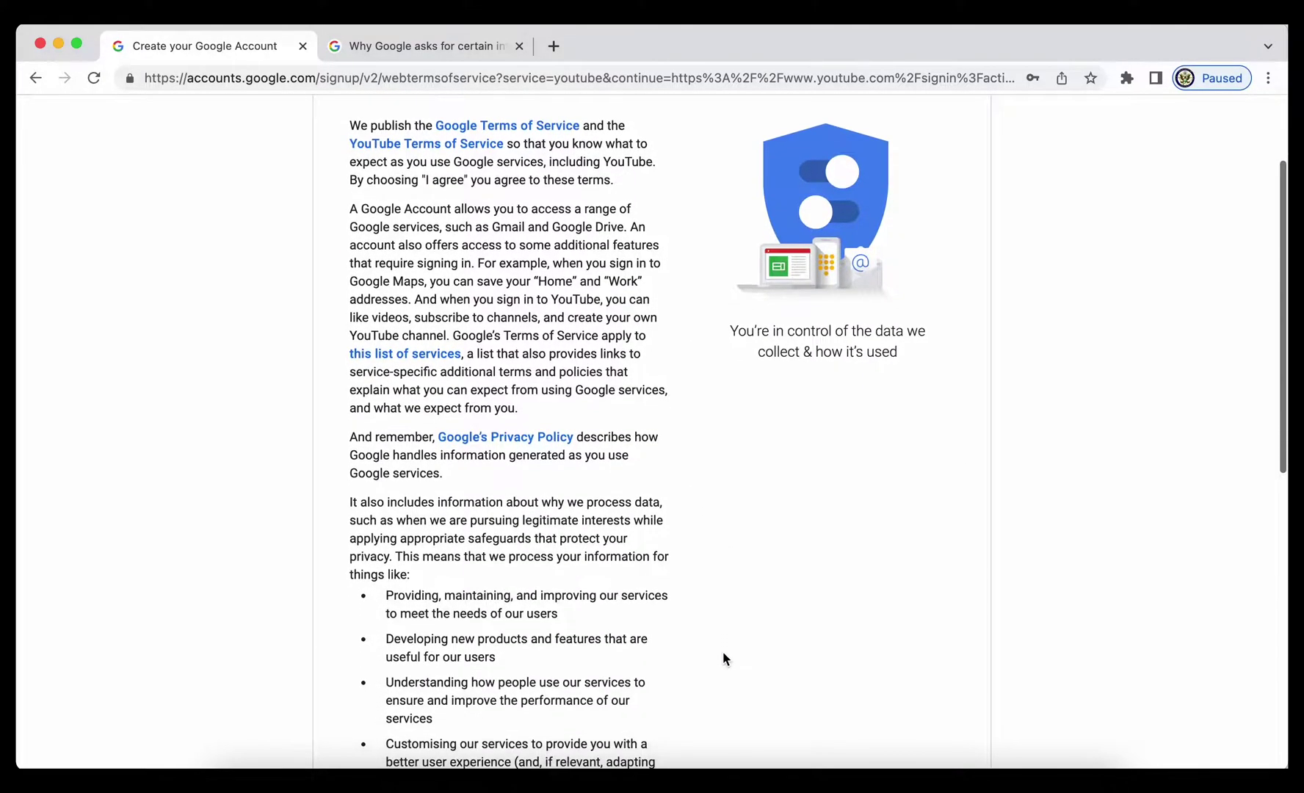
scroll(723, 652, down, 6)
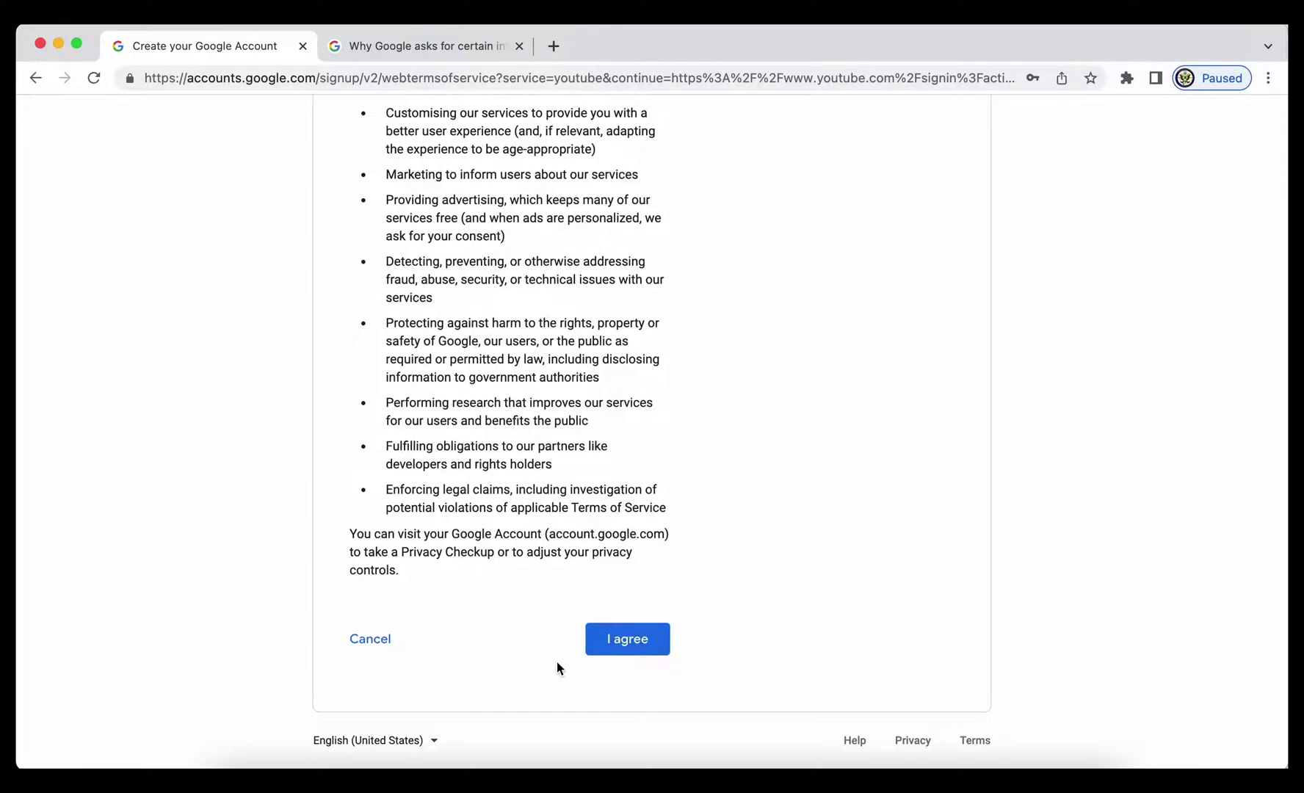
click(635, 644)
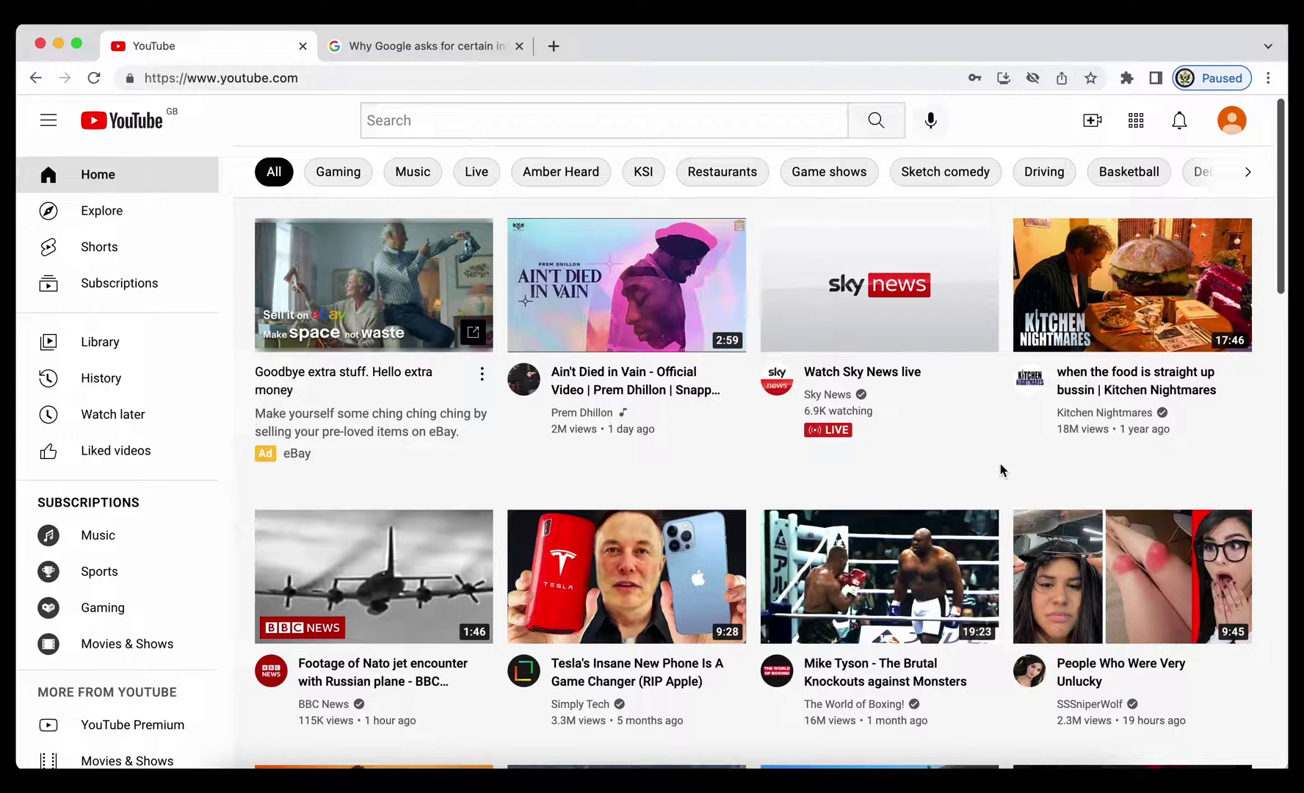
Go to Manage your Google Account > Security and start 2-Step Verification setup
click(1232, 120)
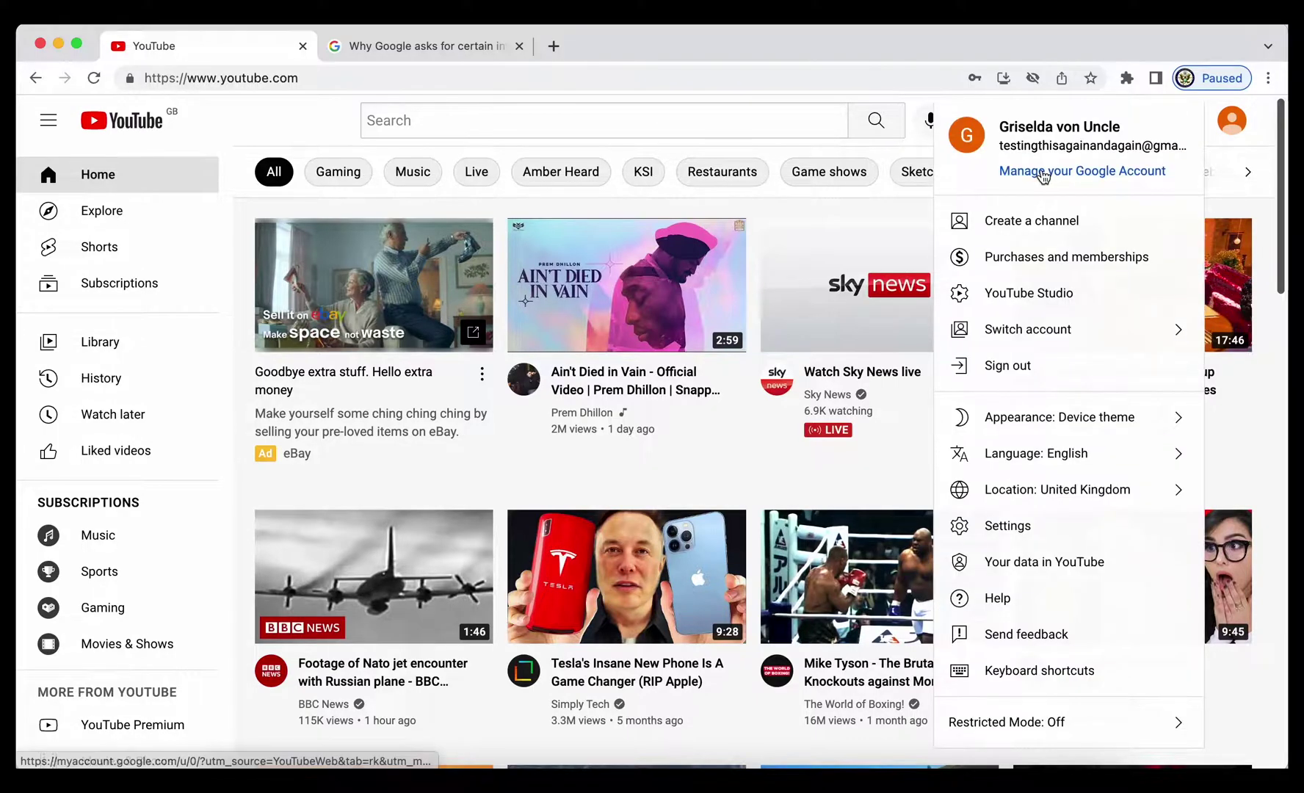
click(1041, 169)
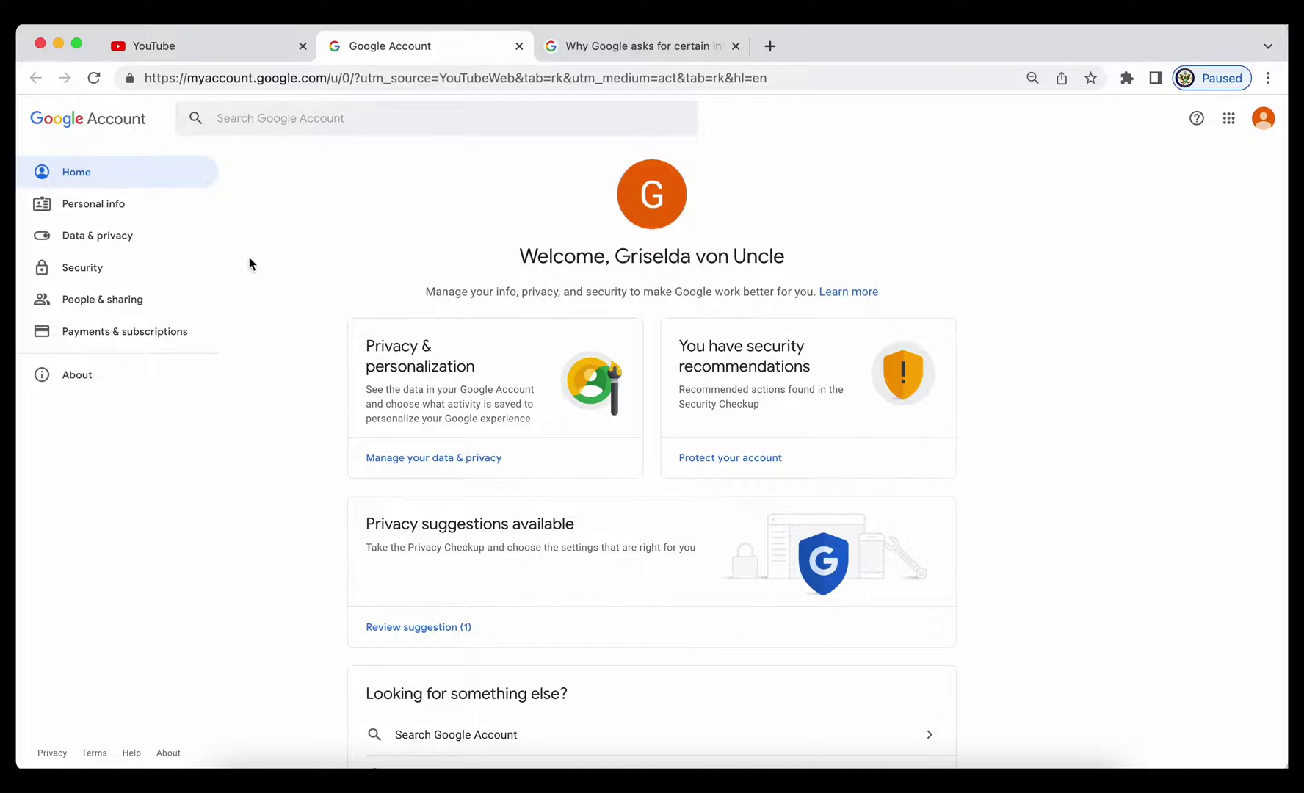
click(88, 271)
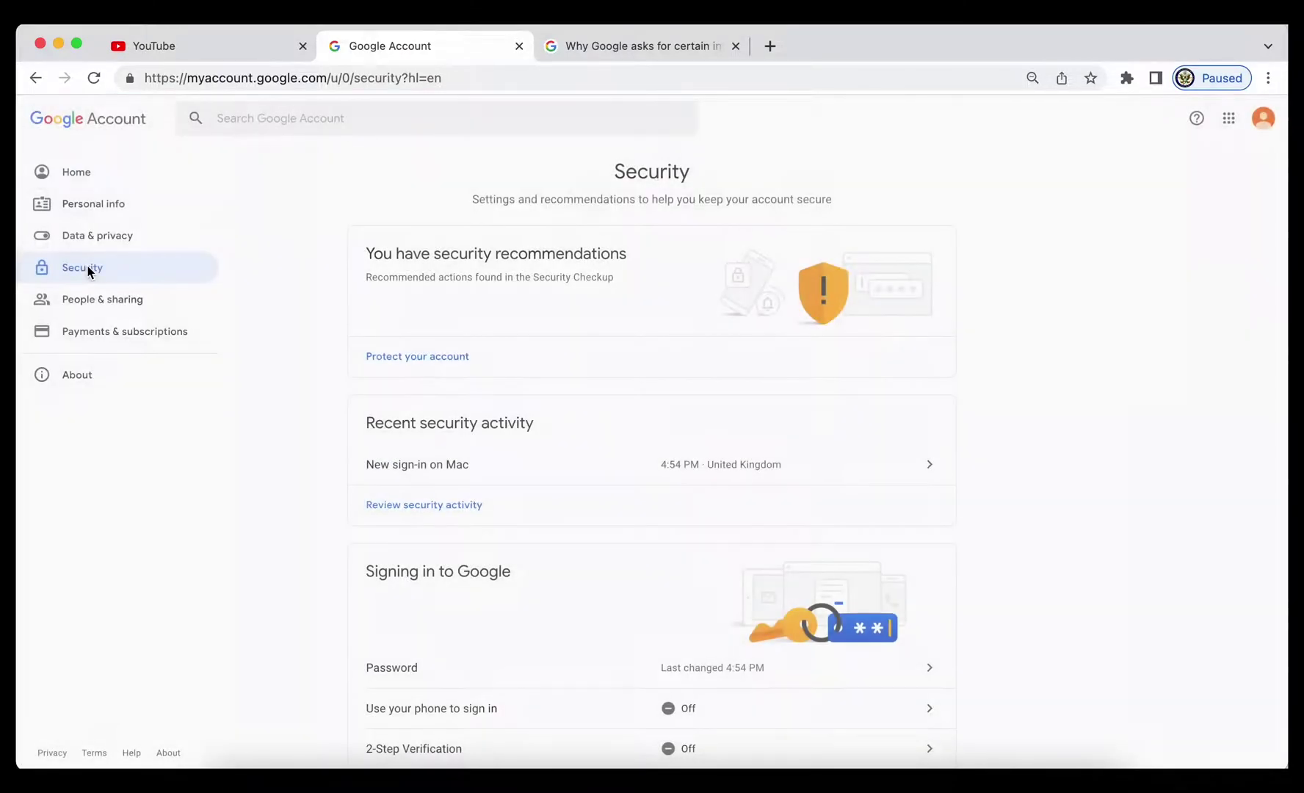
scroll(441, 566, down, 3)
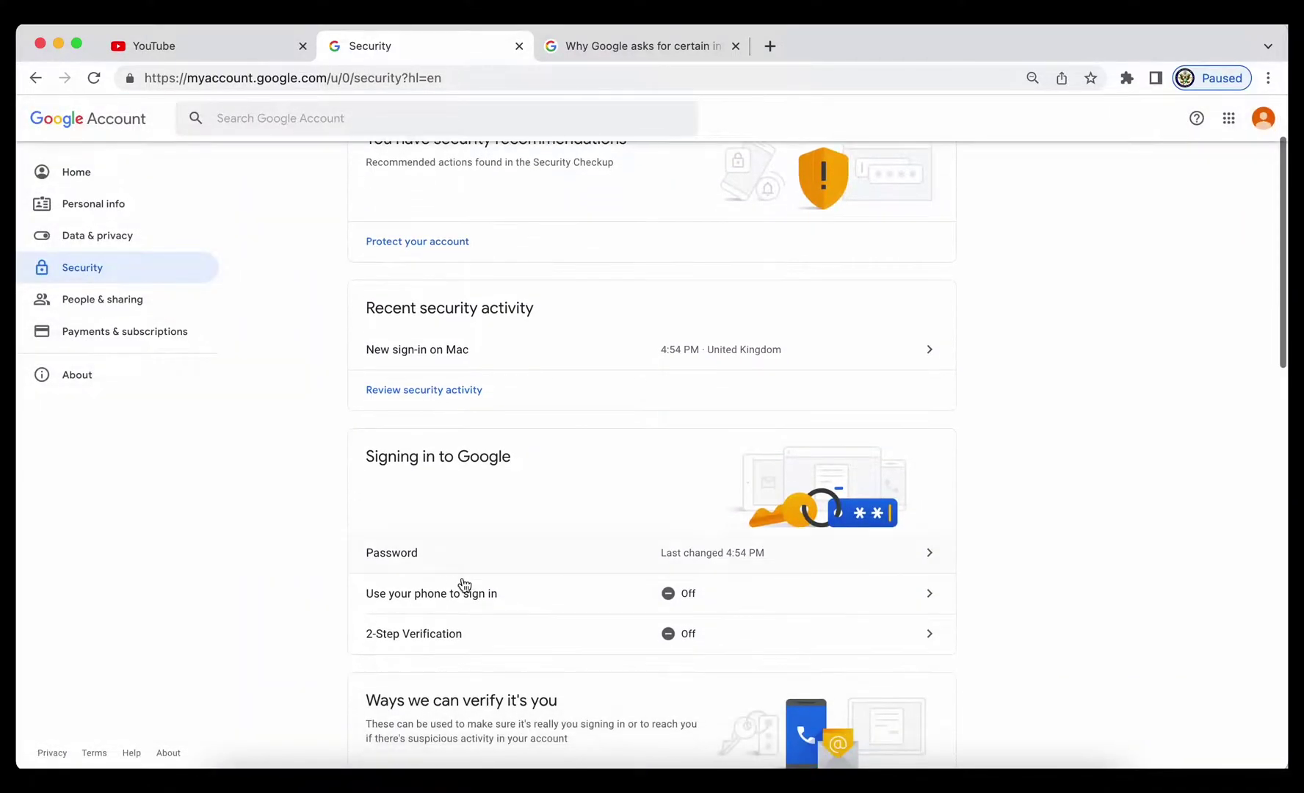
click(563, 643)
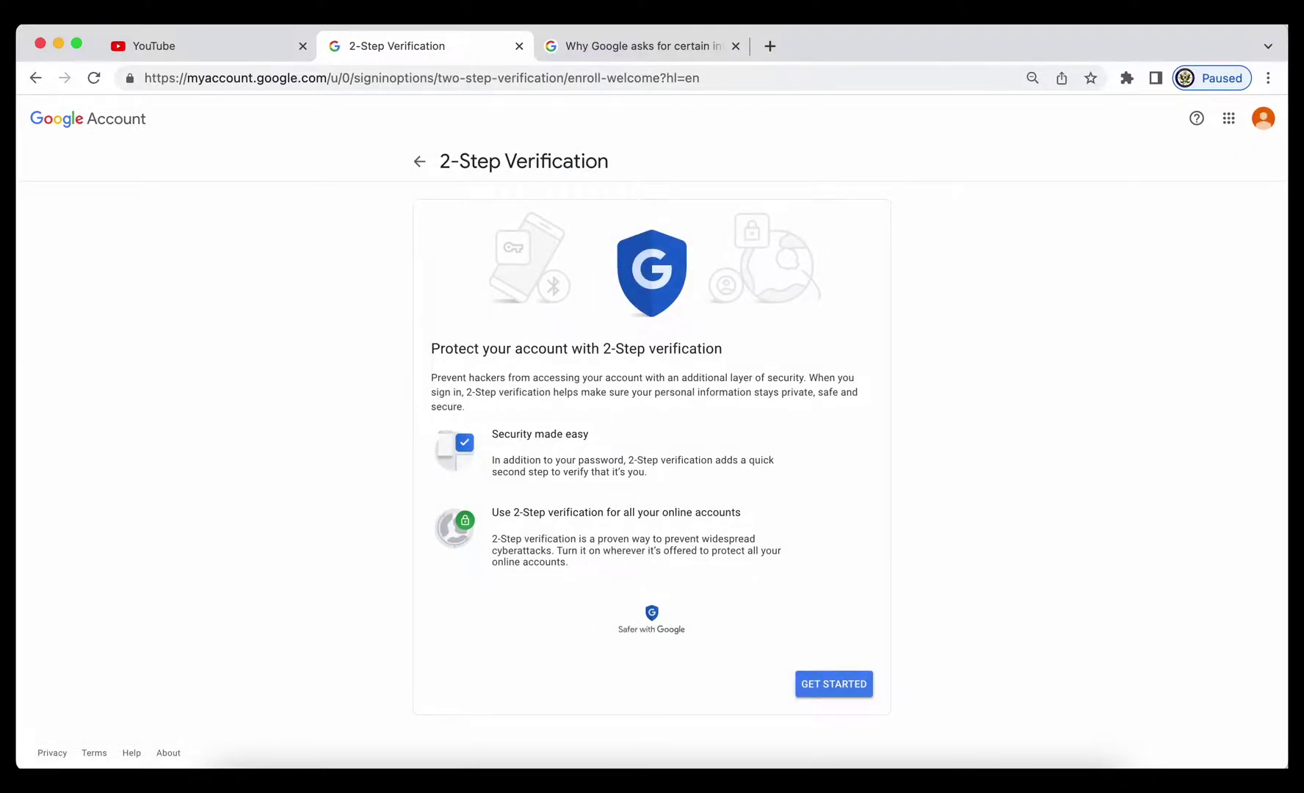
click(834, 685)
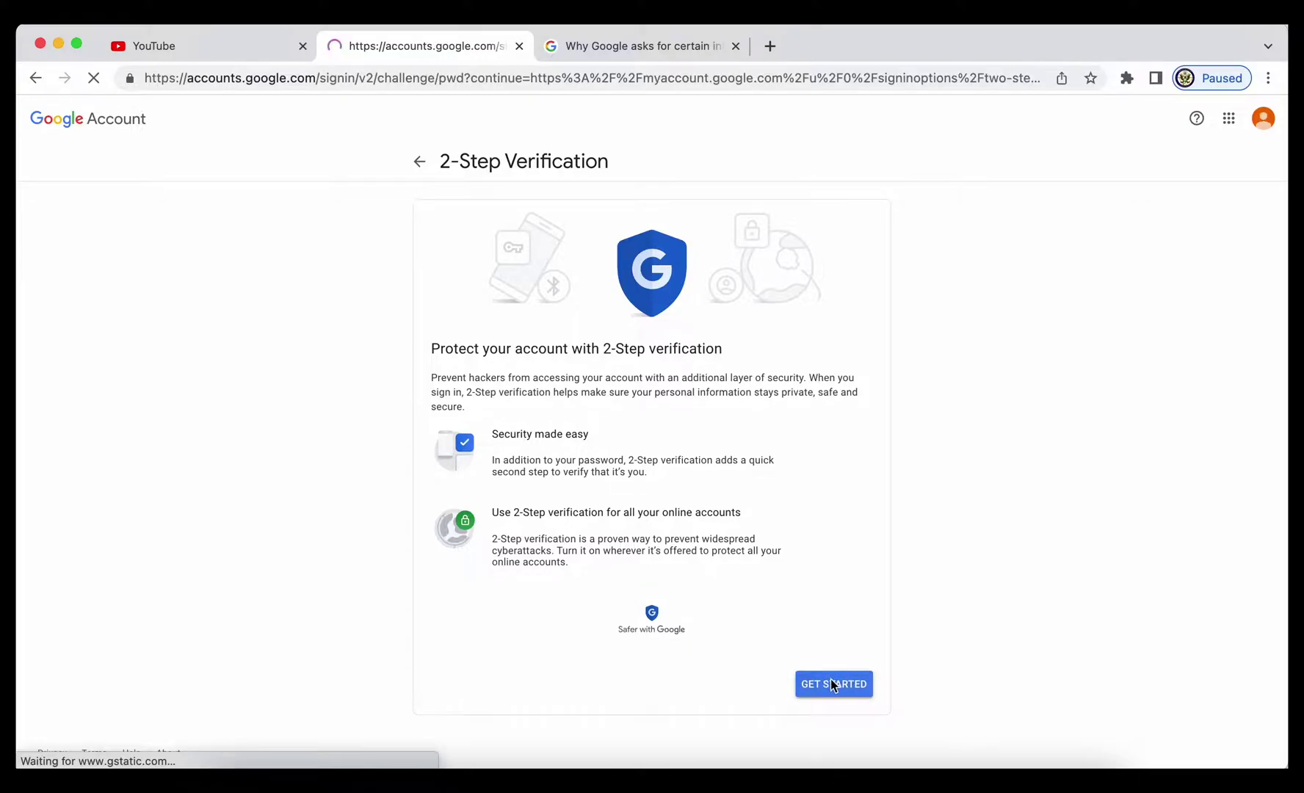